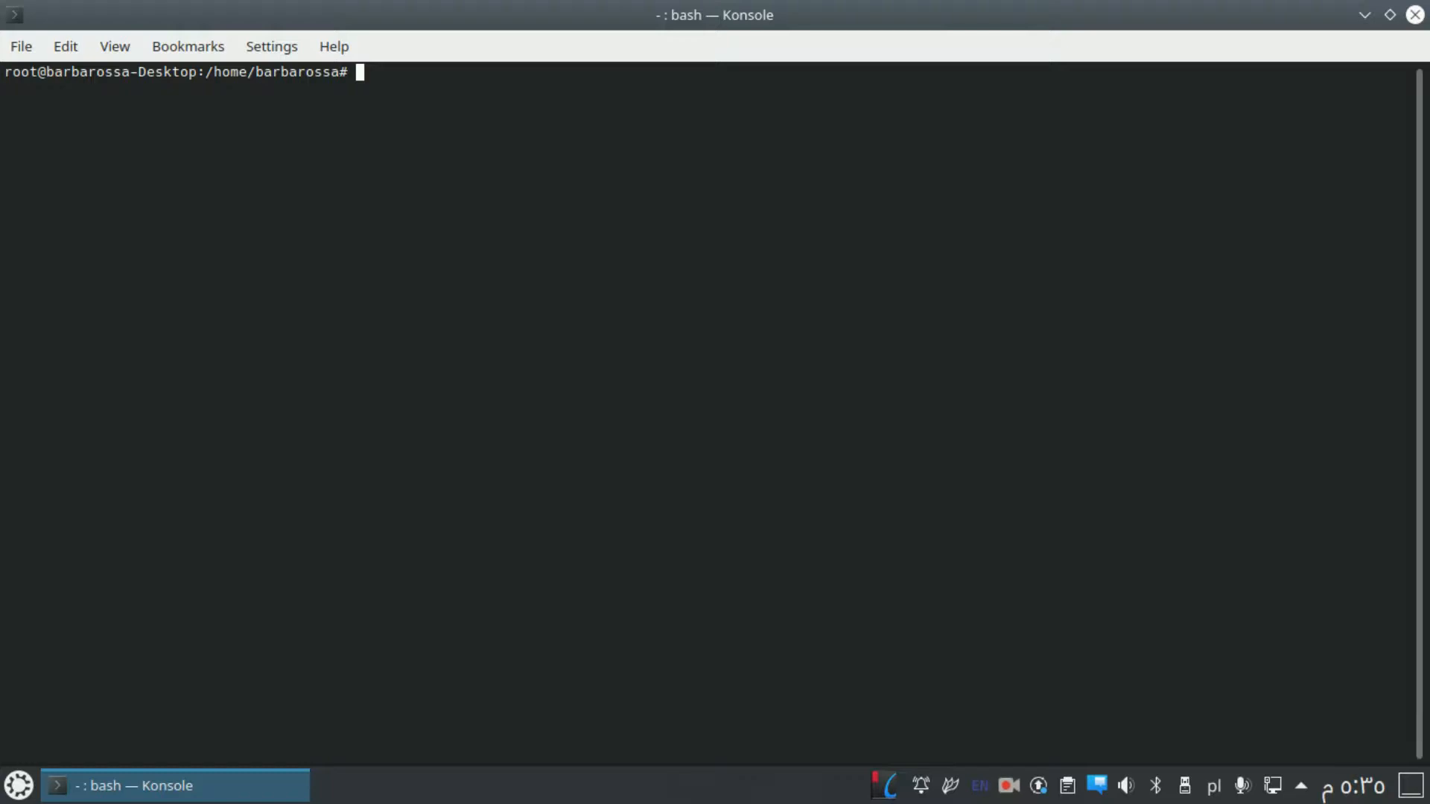
Install the wireshark package with sudo apt-get and launch Wireshark from the root terminal
text(sudo apt-get install wireshark)
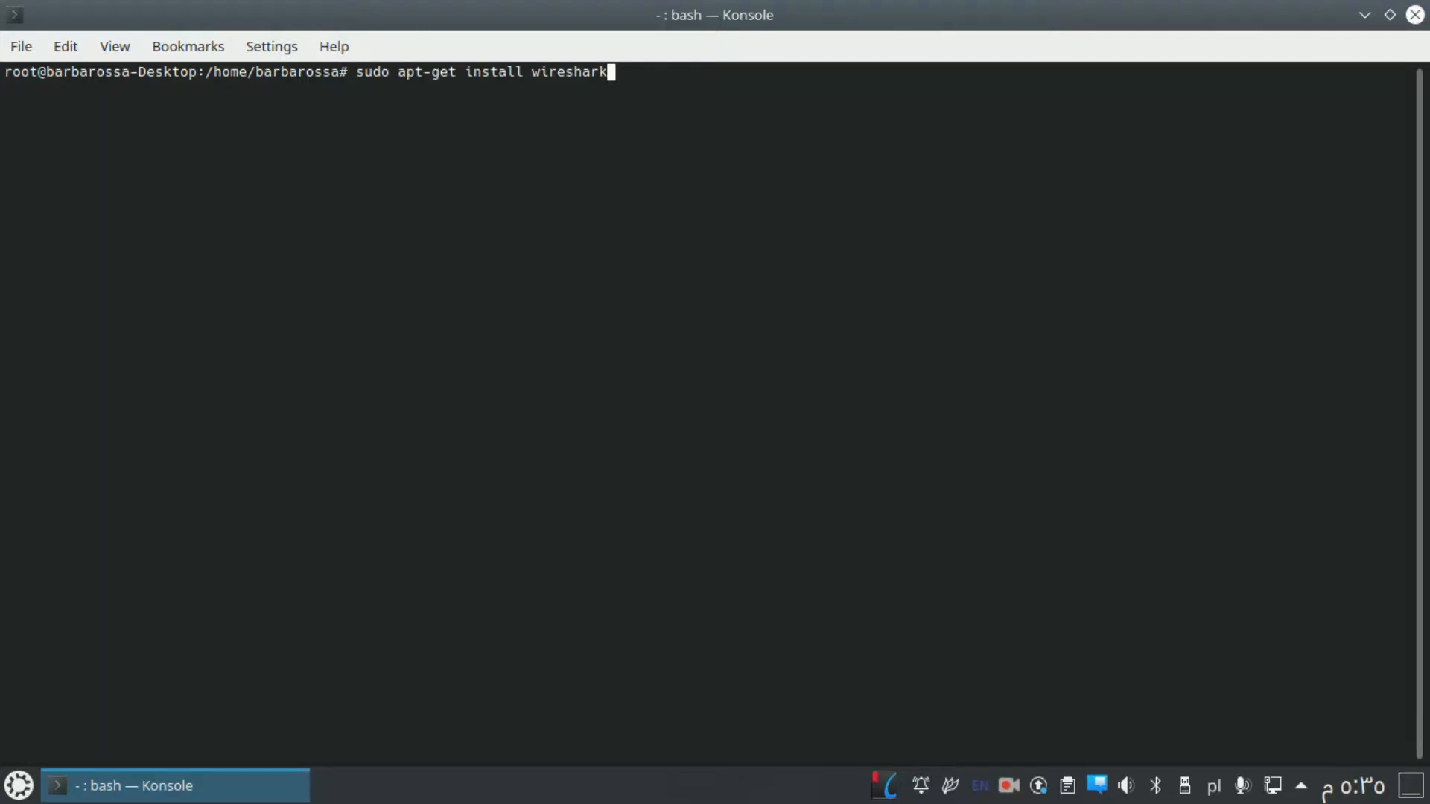
key(Return)
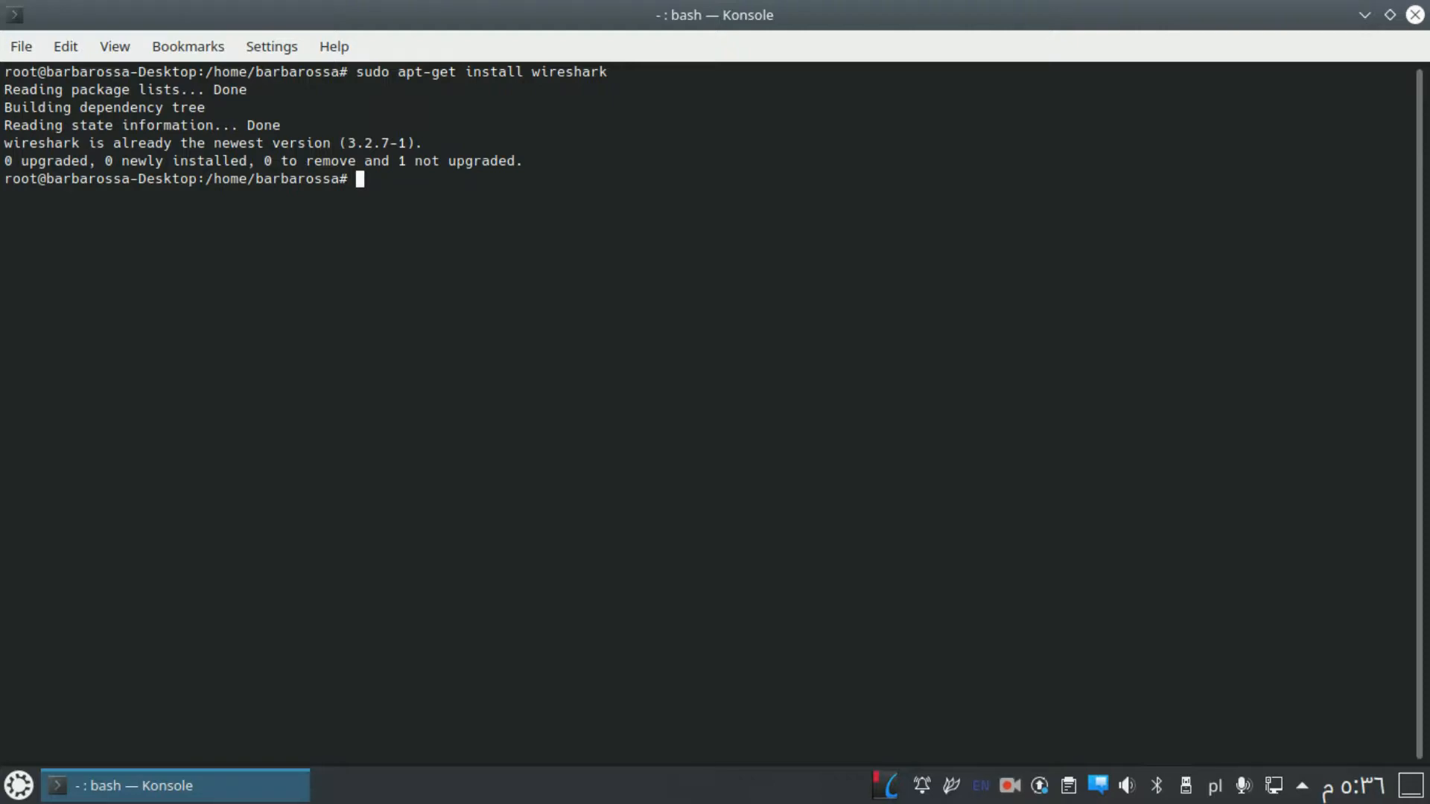
text(wireshark)
key(Return)
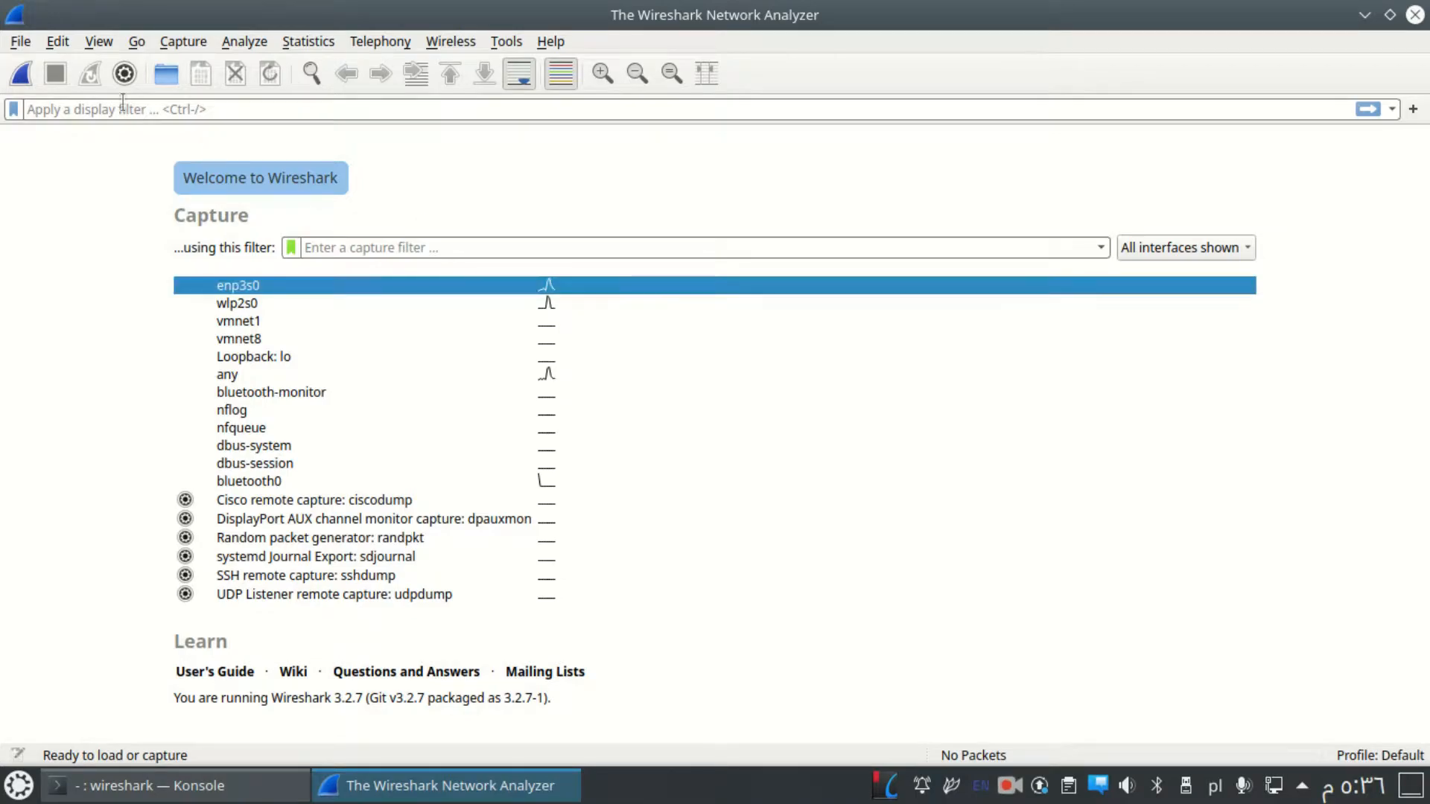
Capture live traffic on the enp3s0 interface for about ten seconds, stopping the capture at the end
click(18, 78)
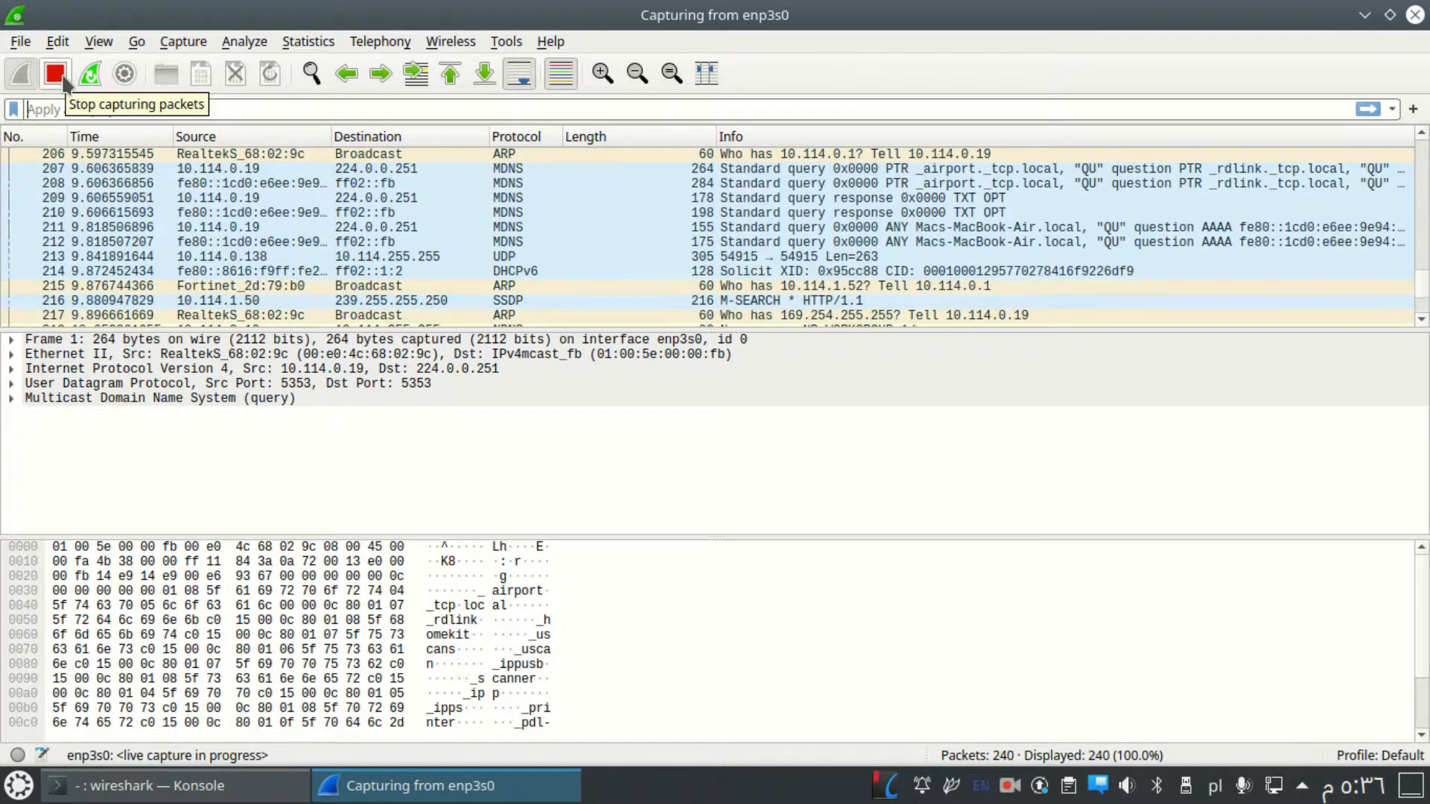
click(63, 78)
click(402, 229)
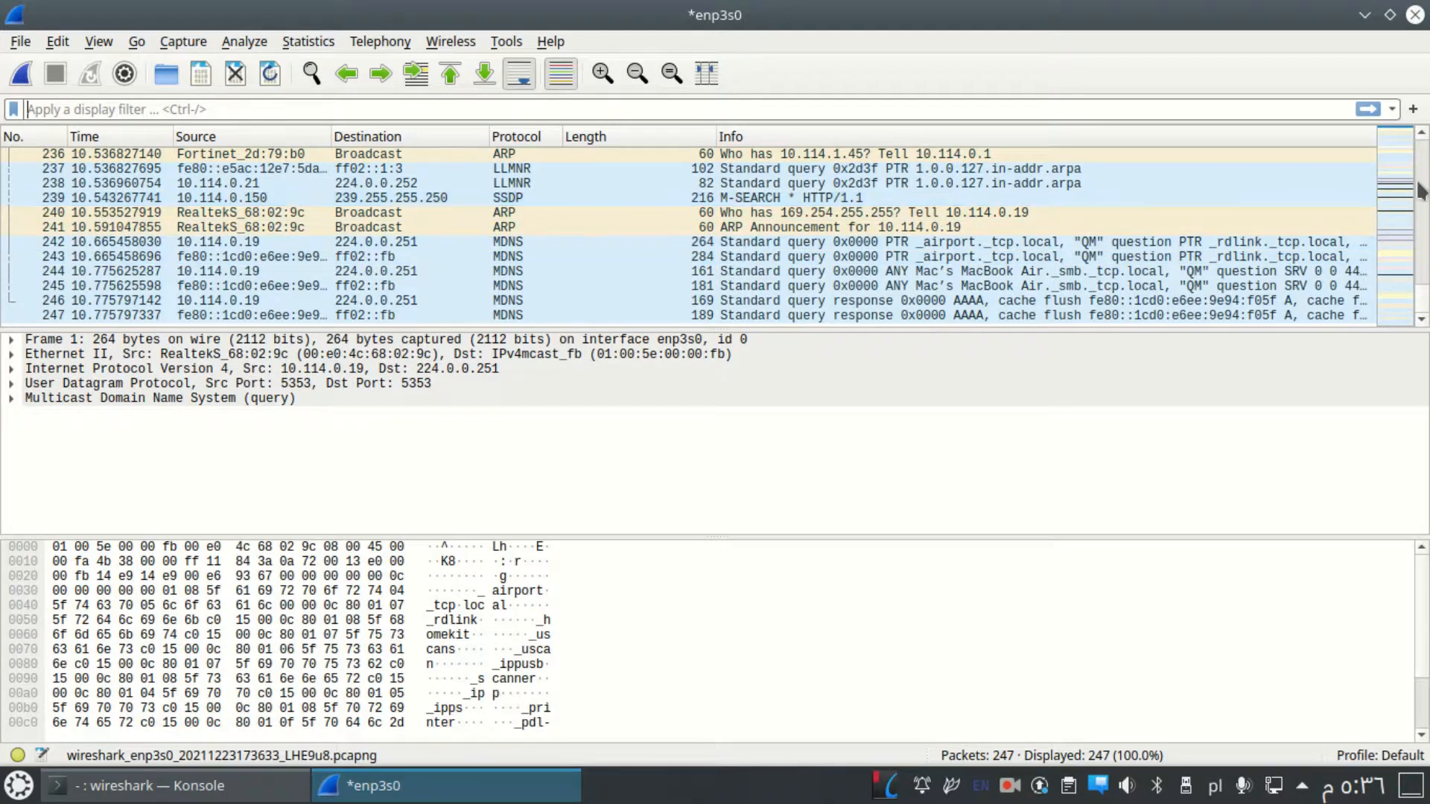
Browse the captured packets from the start of the list and open DHCPv6 packet 12 in its own window
drag(1420, 296, 1420, 195)
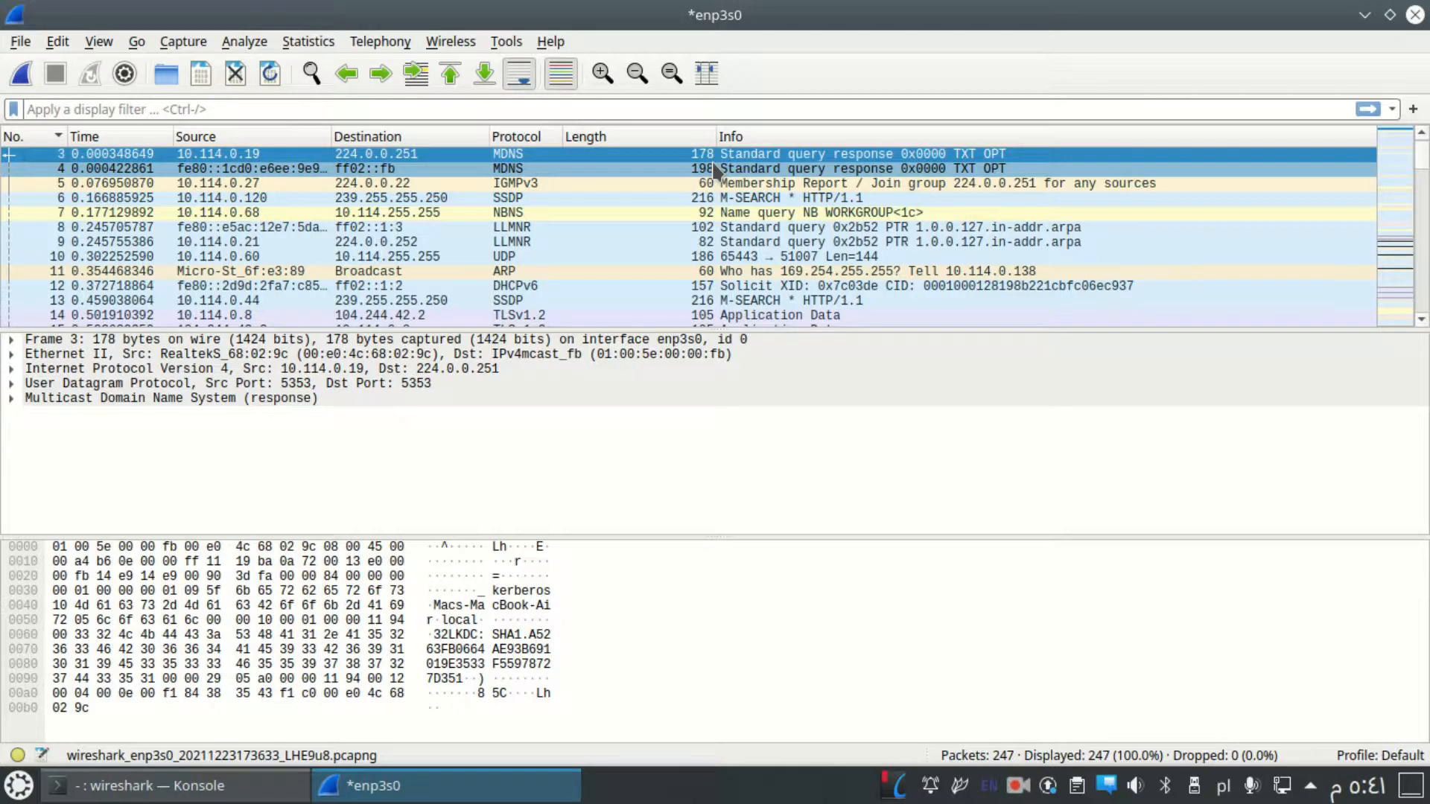
click(73, 155)
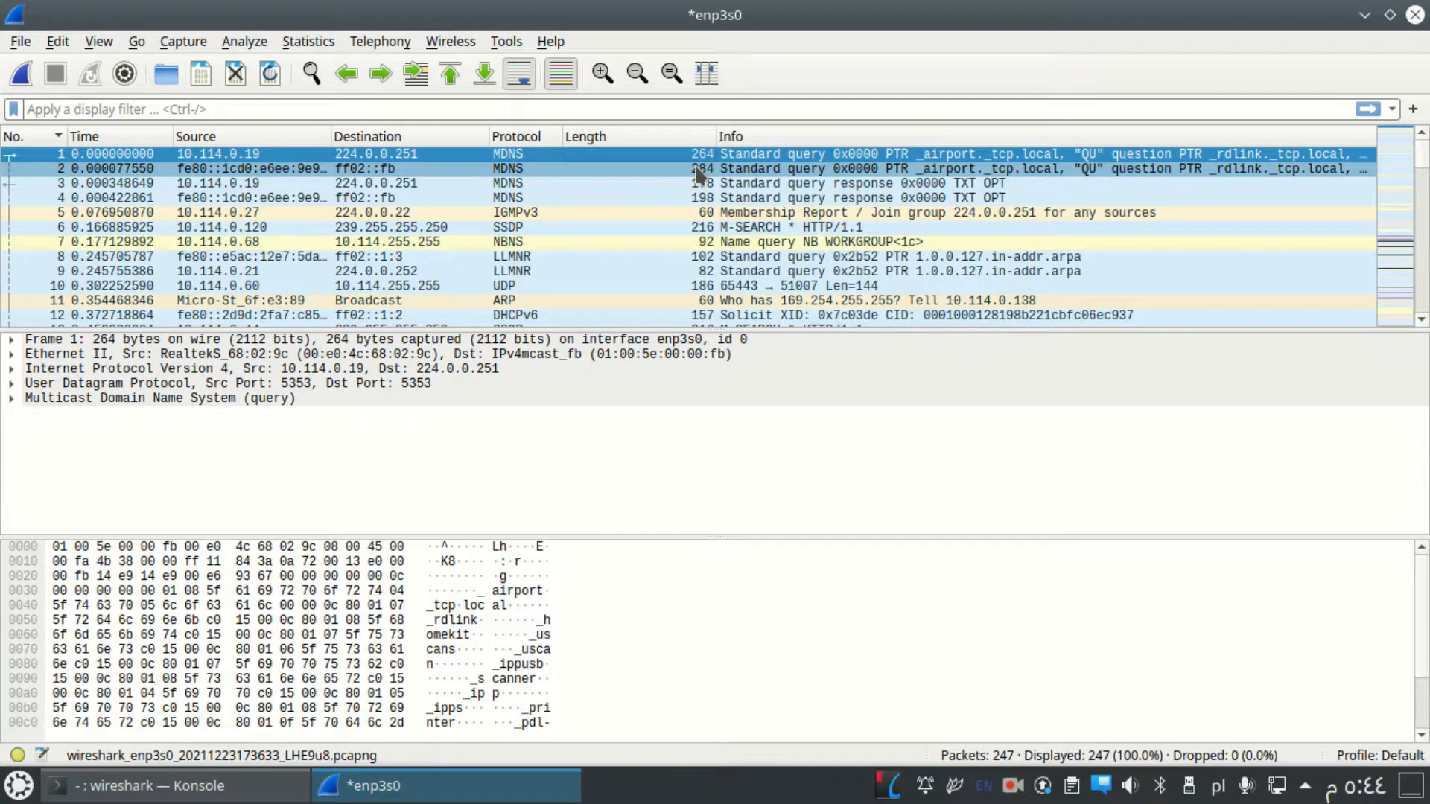
scroll(648, 183, down, 2)
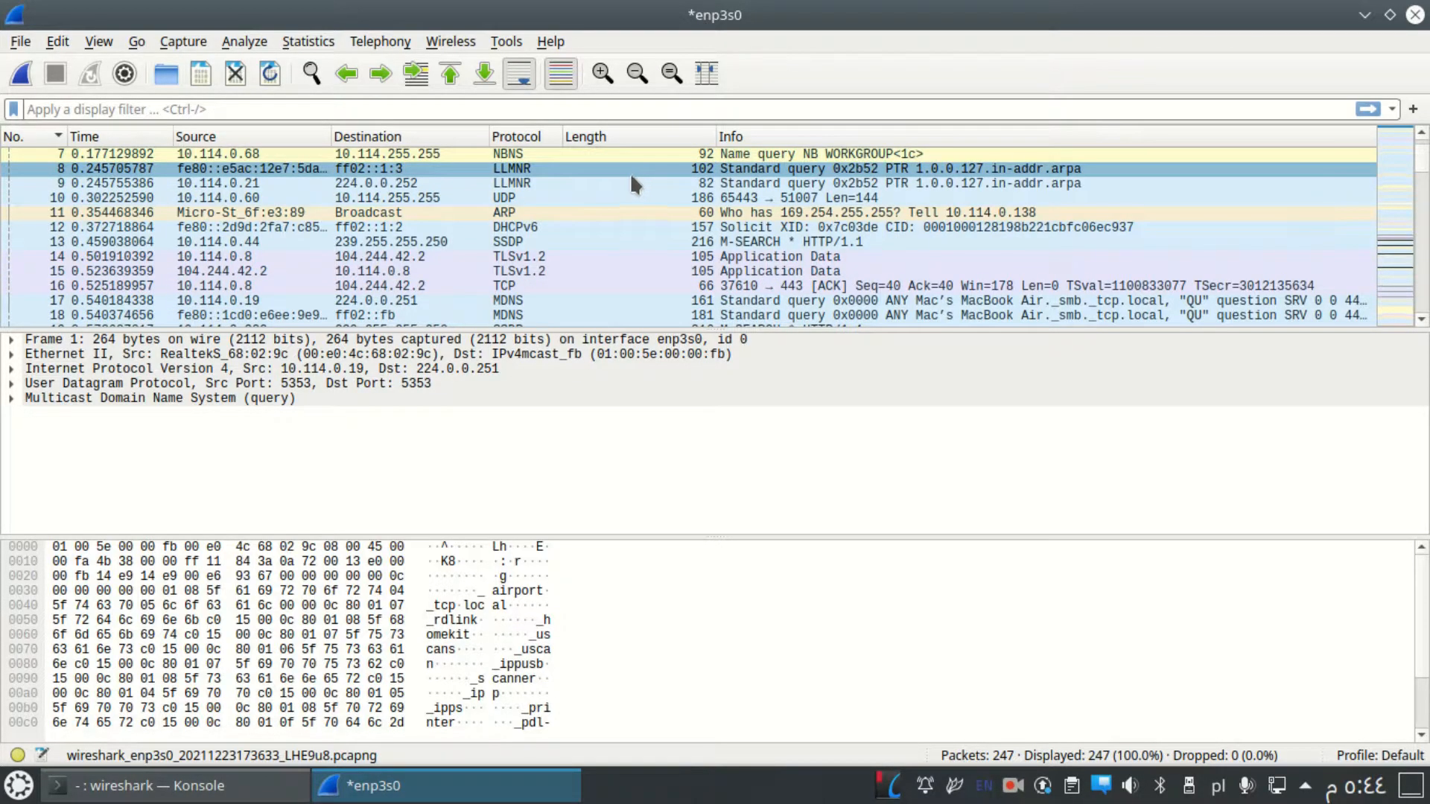
scroll(631, 185, down, 1)
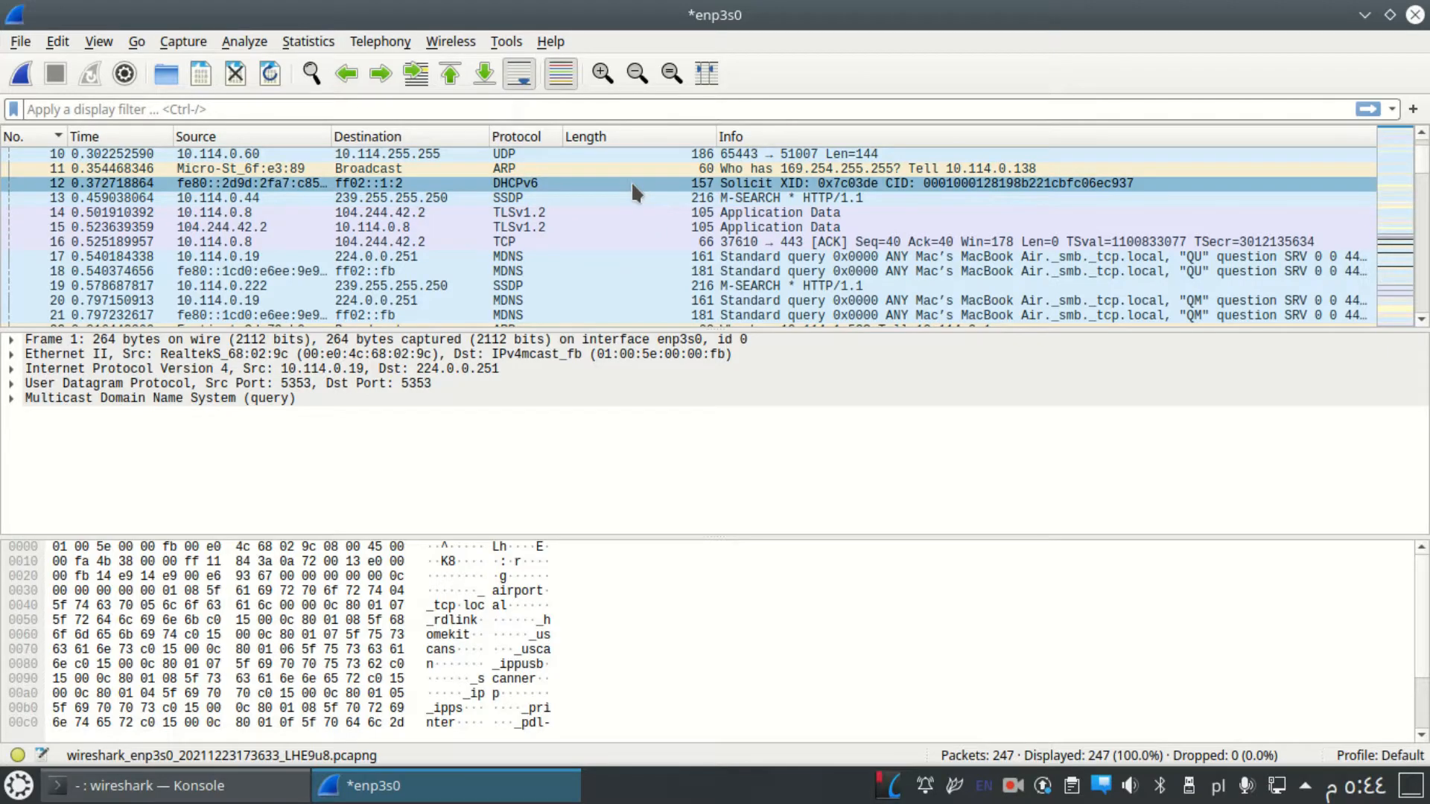
click(631, 182)
double_click(629, 182)
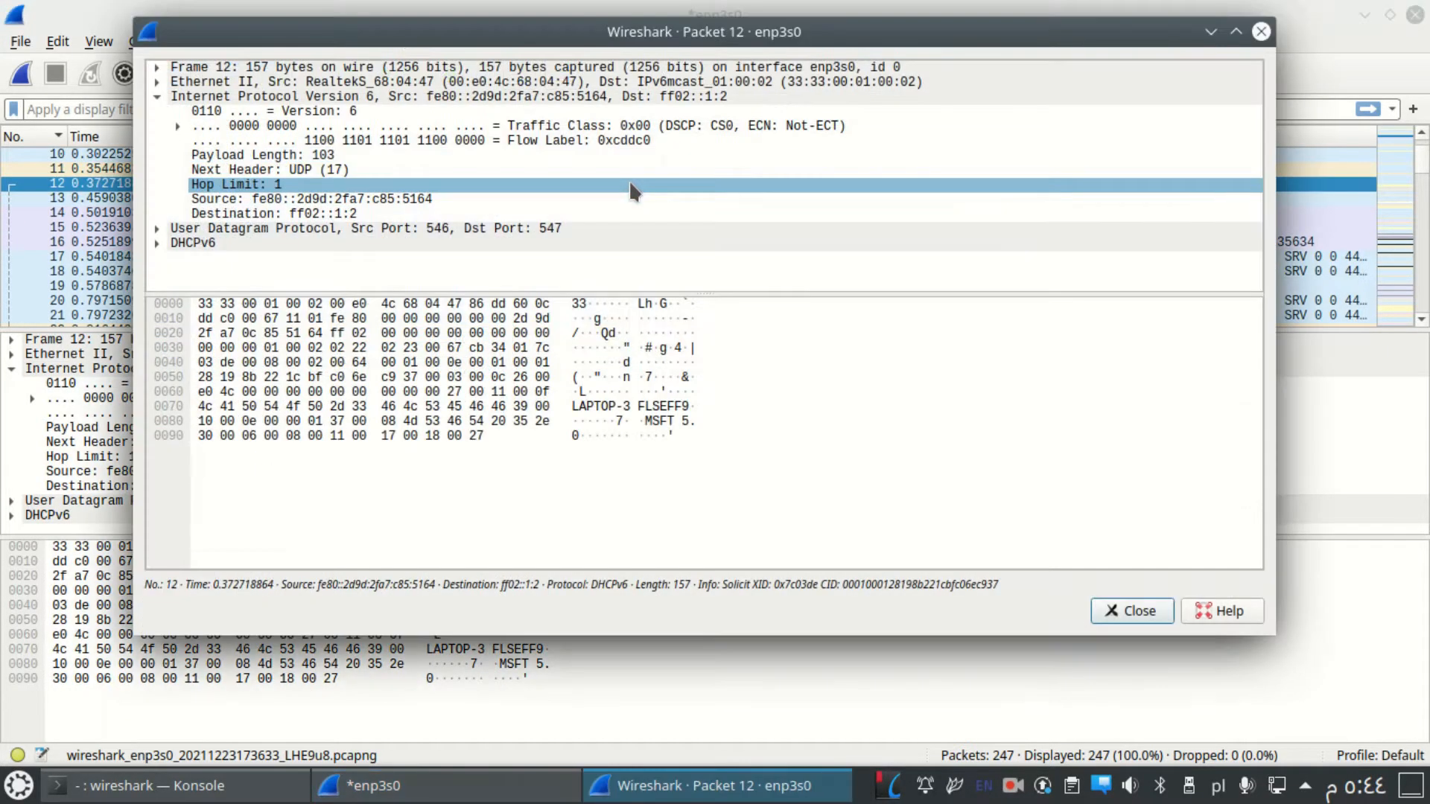
Examine packet 12's protocol layers, including the IPv6 Traffic Class, UDP and DHCPv6 entries, leaving the Internet Protocol Version 6 layer expanded
click(177, 126)
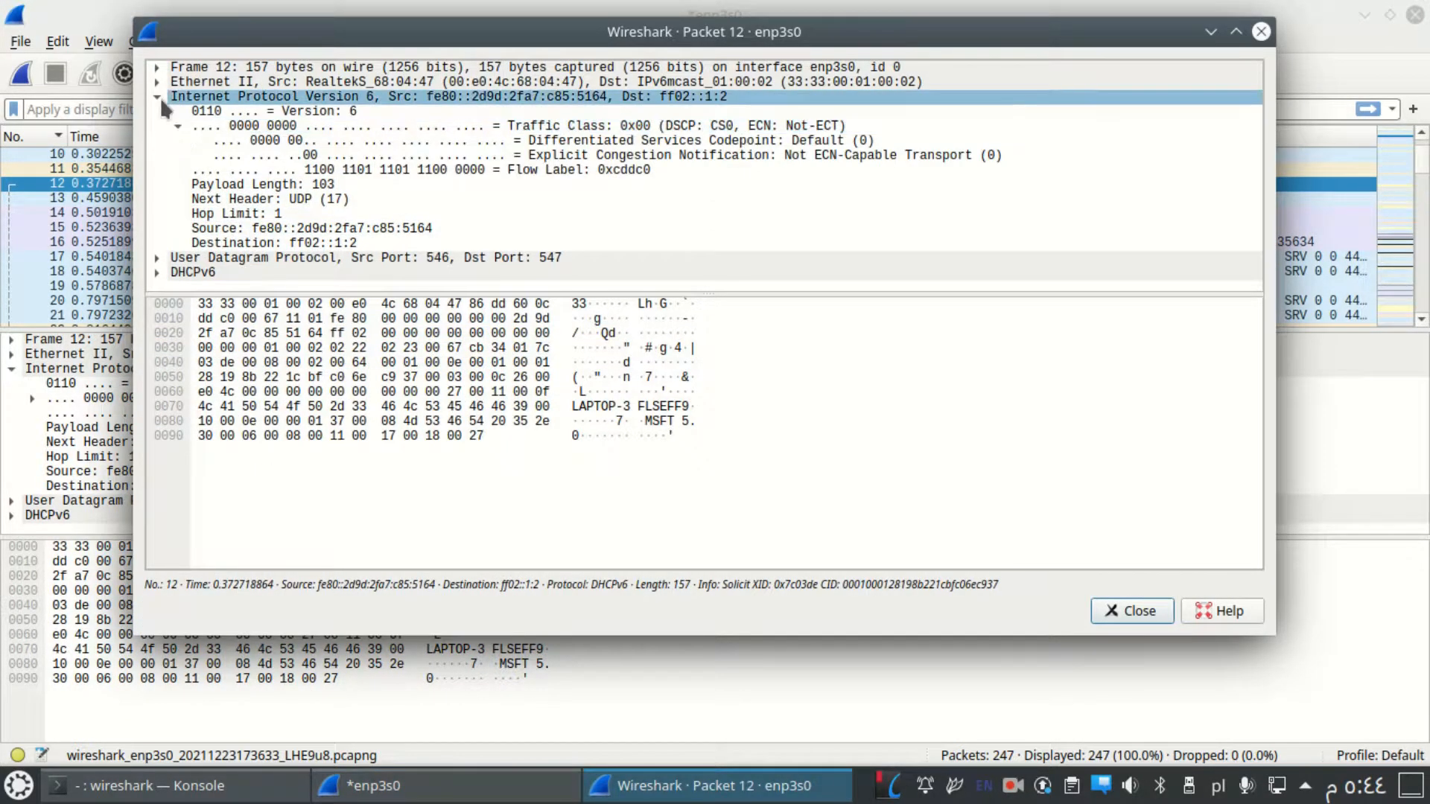
click(158, 97)
click(167, 67)
click(174, 102)
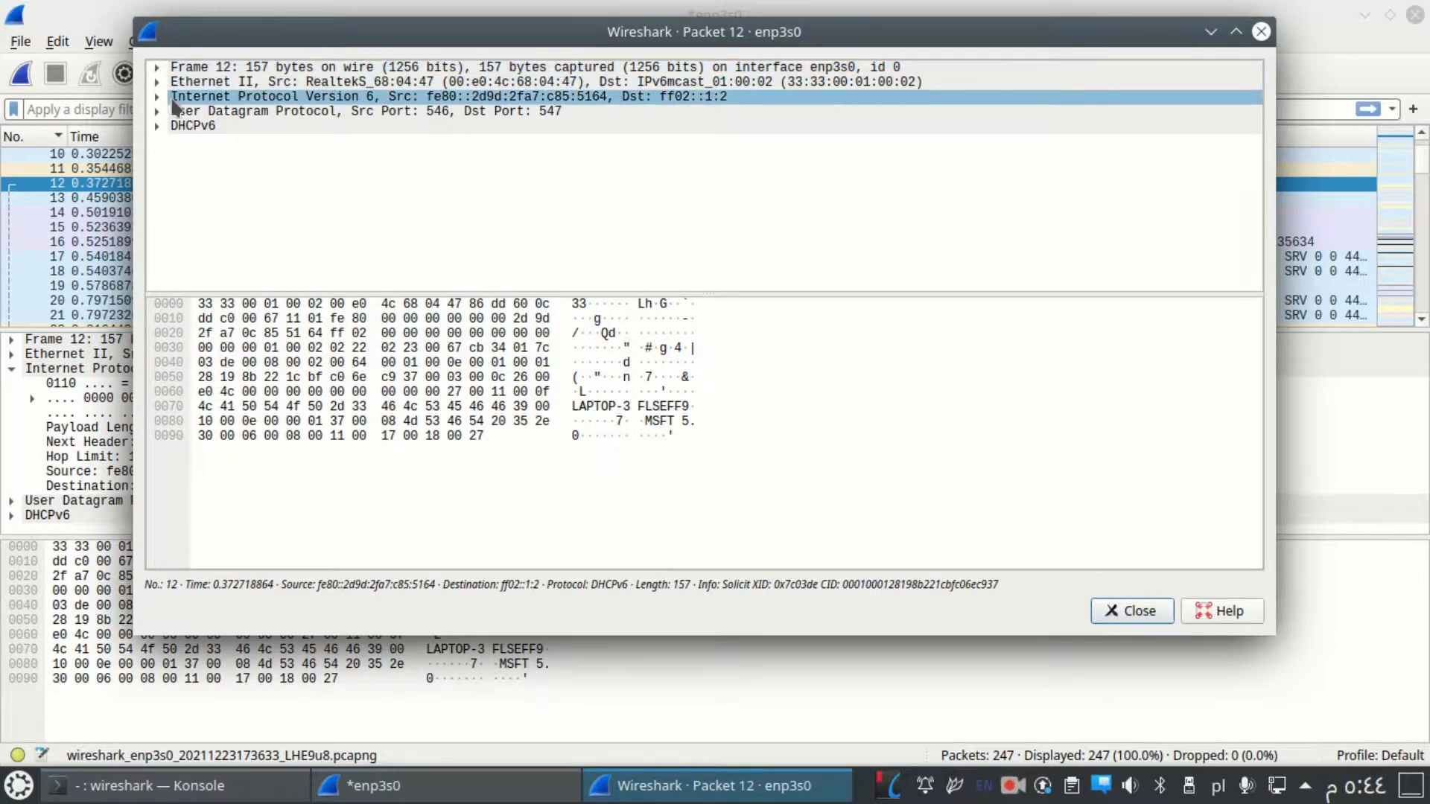
click(180, 112)
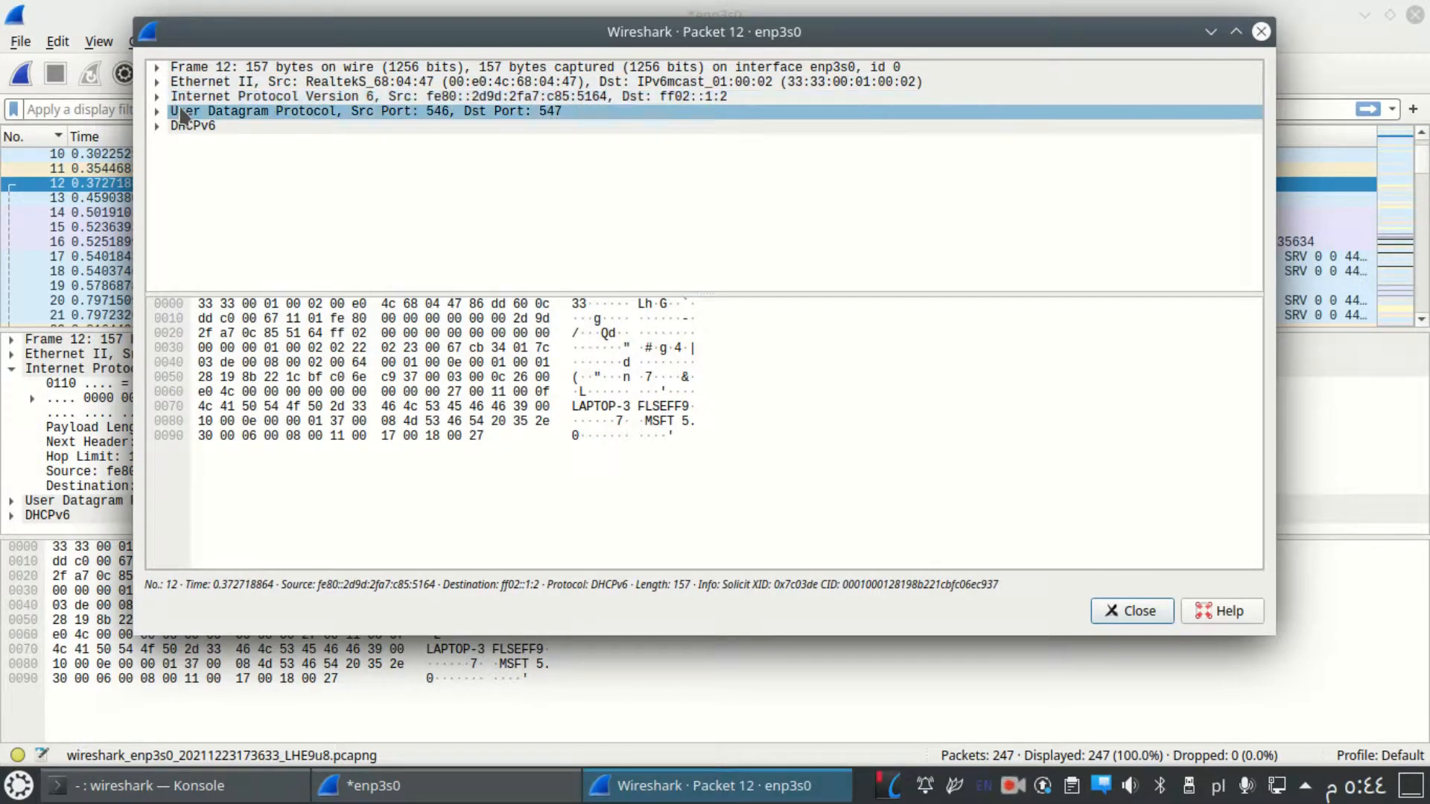
click(177, 127)
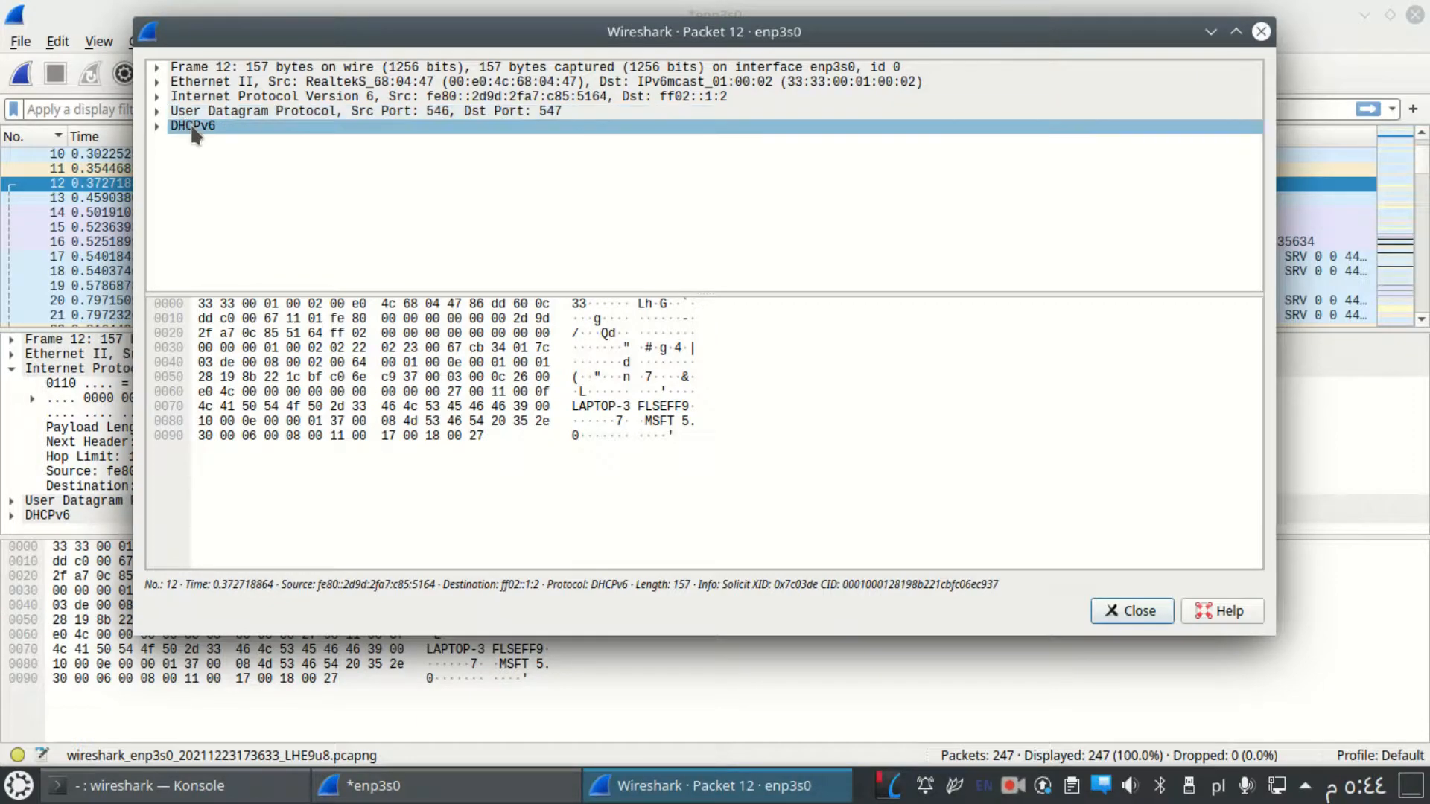
click(170, 111)
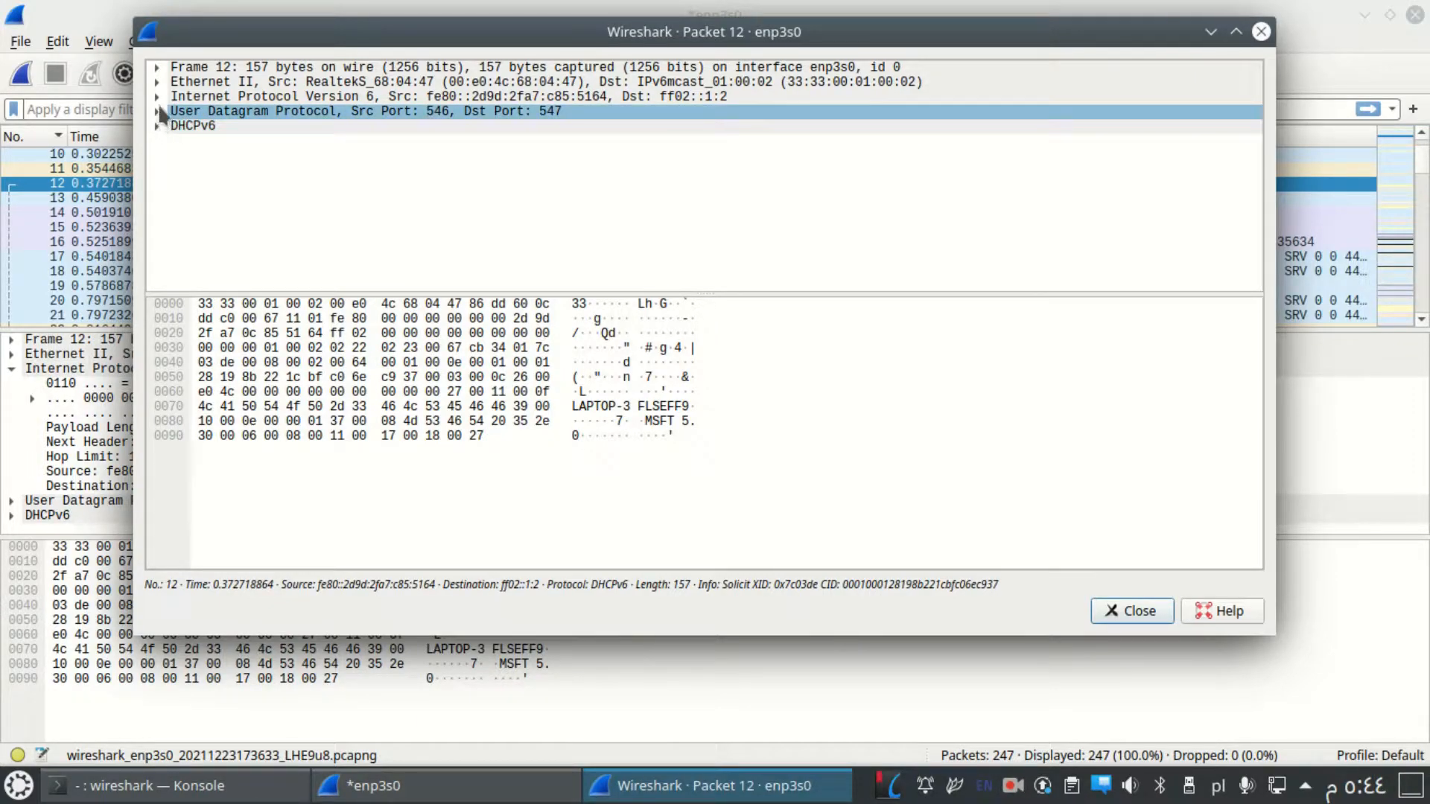
double_click(161, 99)
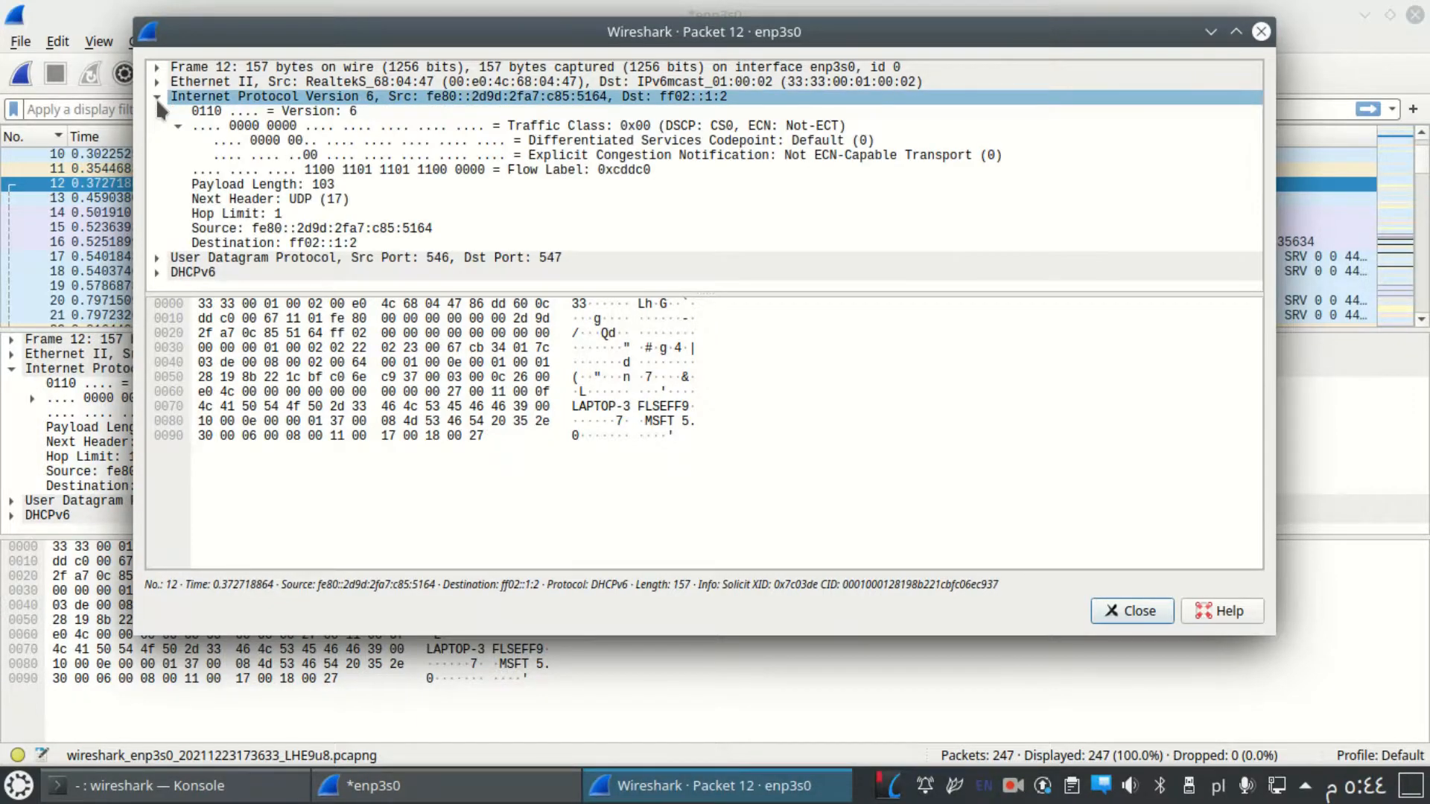
Inspect the Version, Next Header and Source fields in packet 12's IPv6 header
click(224, 112)
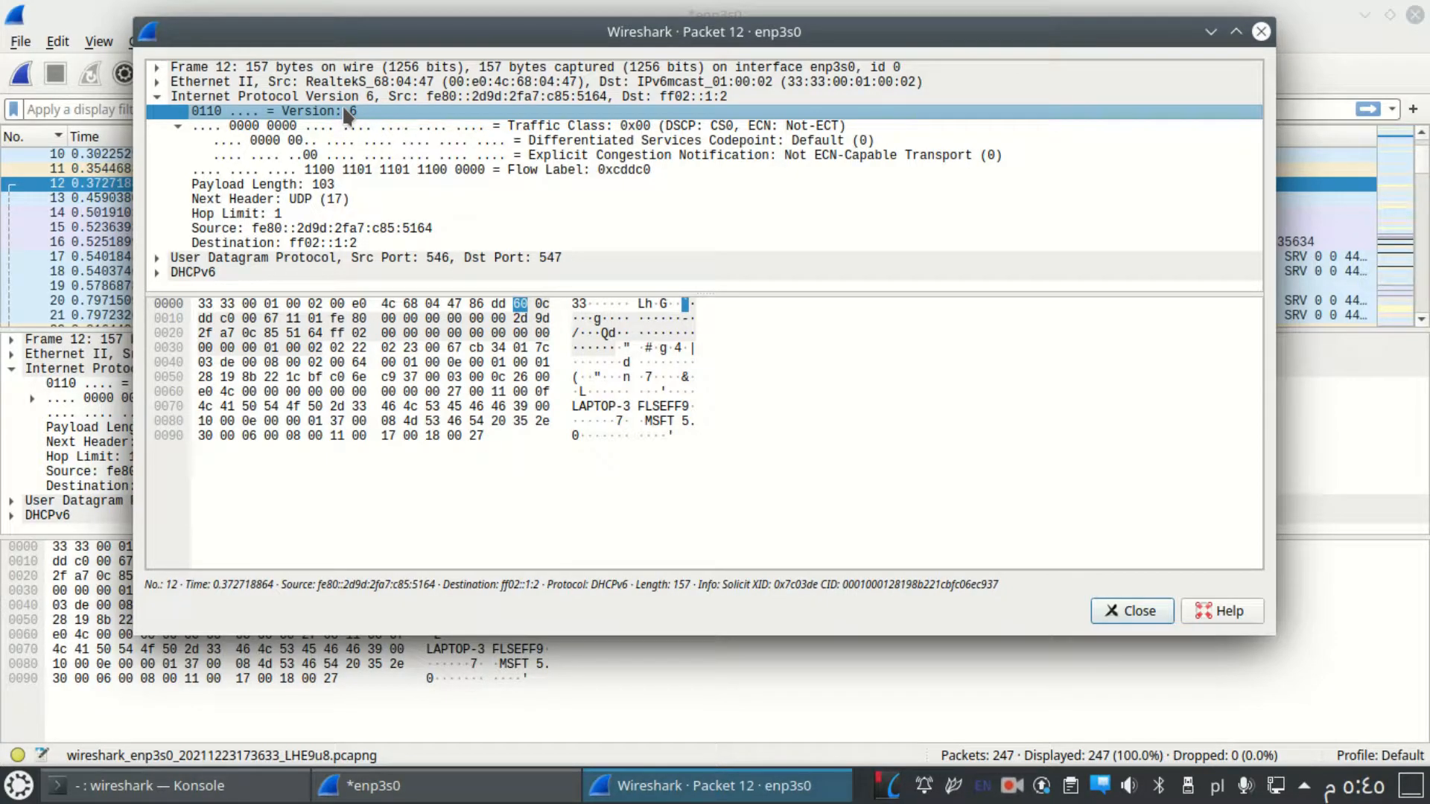
click(292, 199)
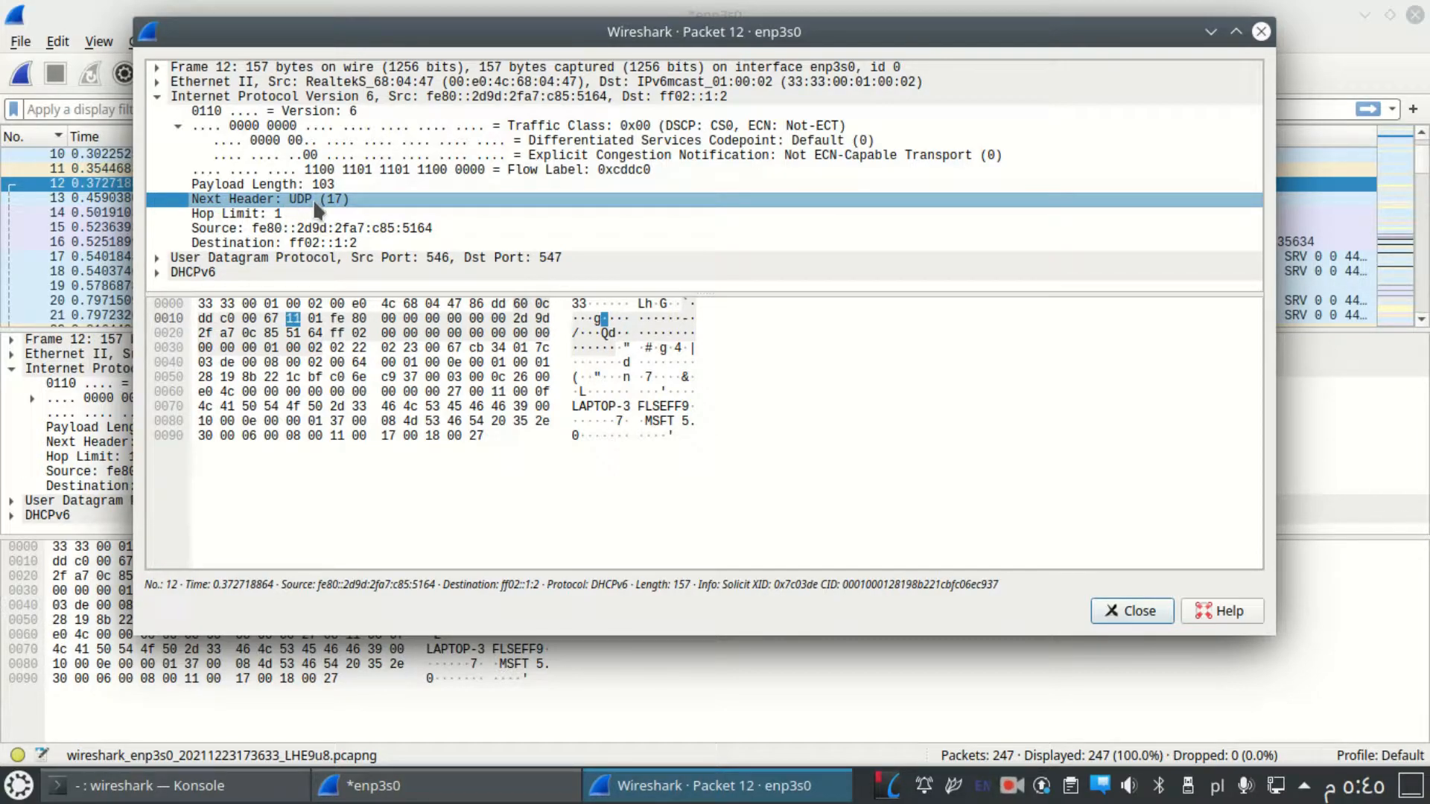
click(303, 229)
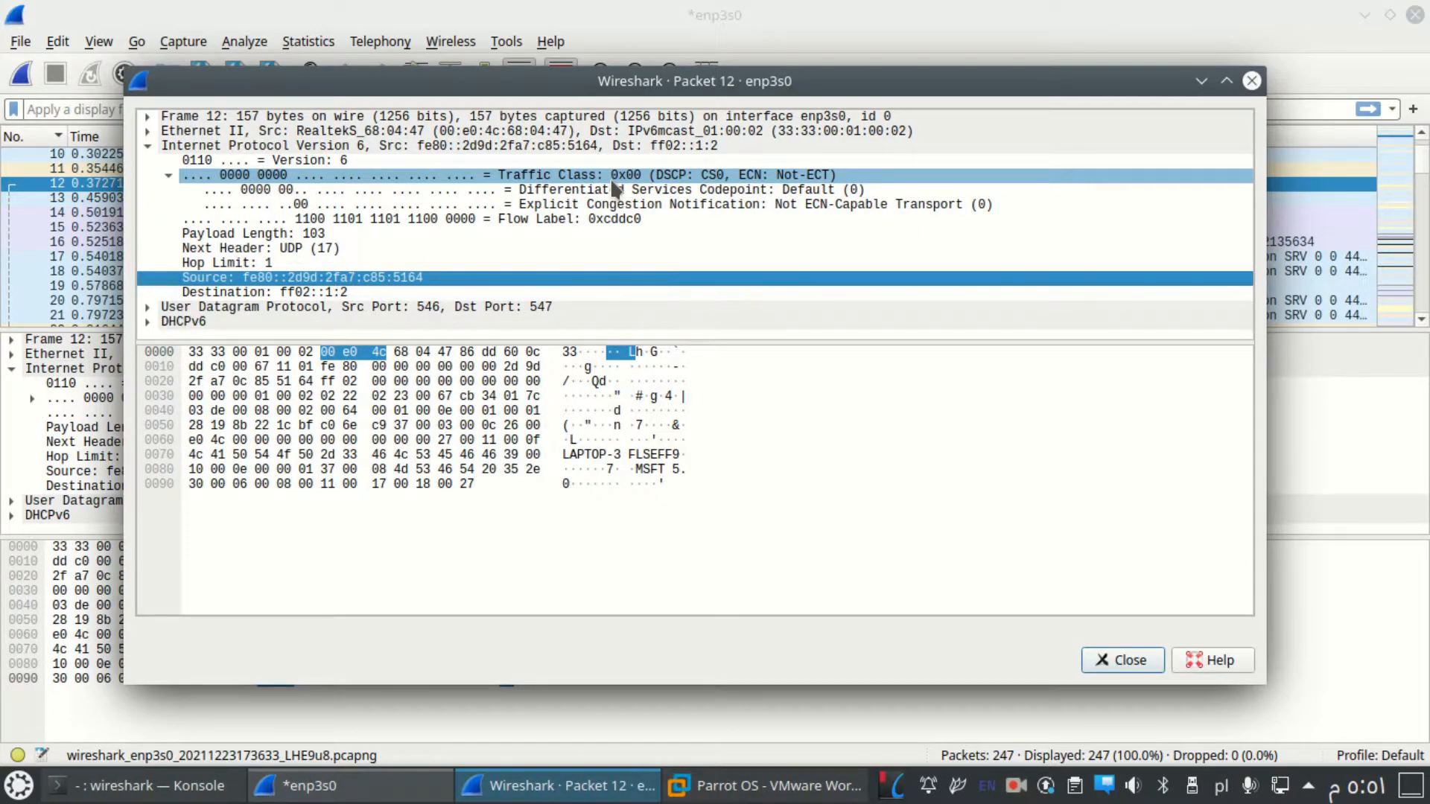
Switch to the Parrot OS virtual machine in VMware Workstation and launch Wireshark from its root terminal
click(767, 786)
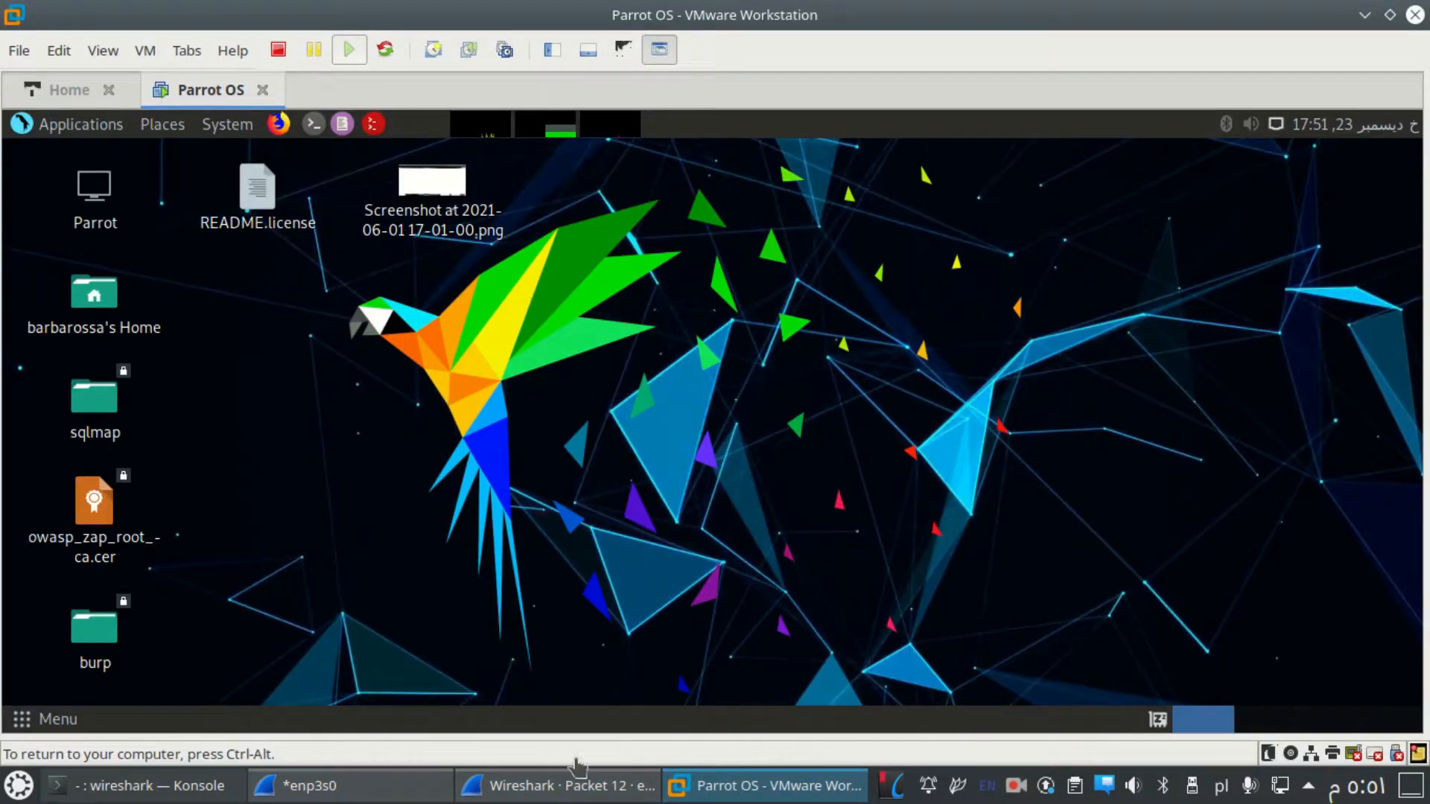
click(767, 786)
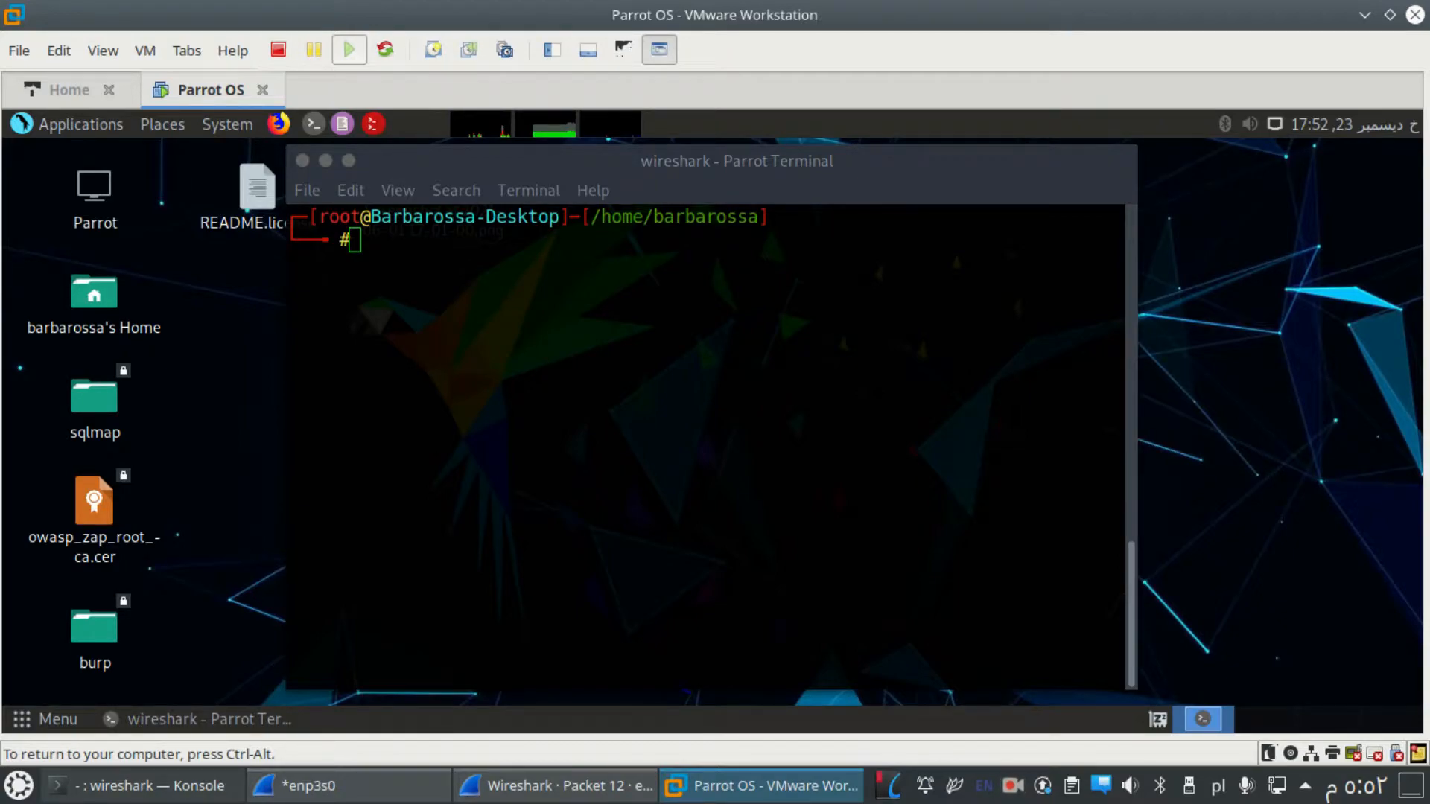
text(wireshark)
key(Return)
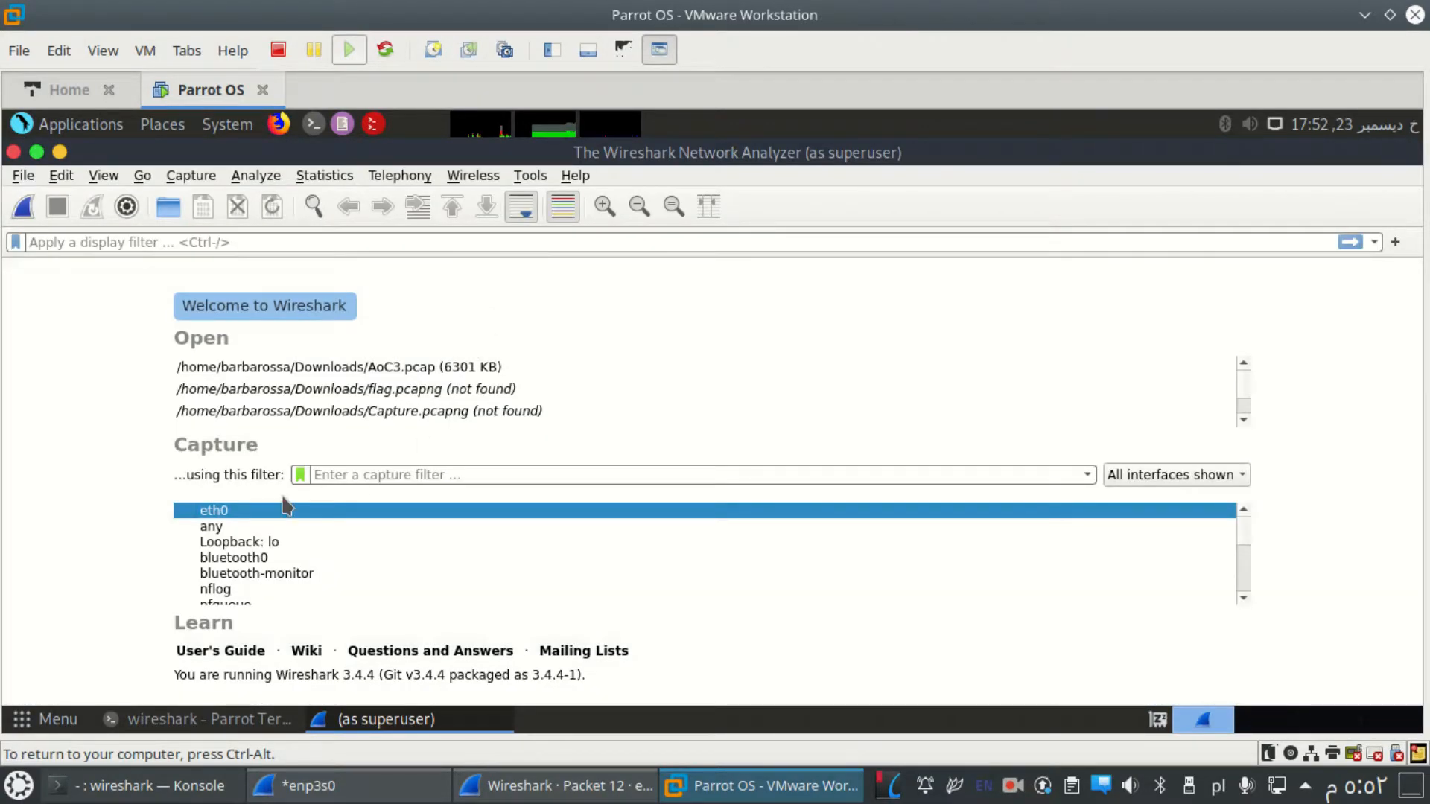
Start a live capture on eth0 and enter the display filter ftp
click(19, 212)
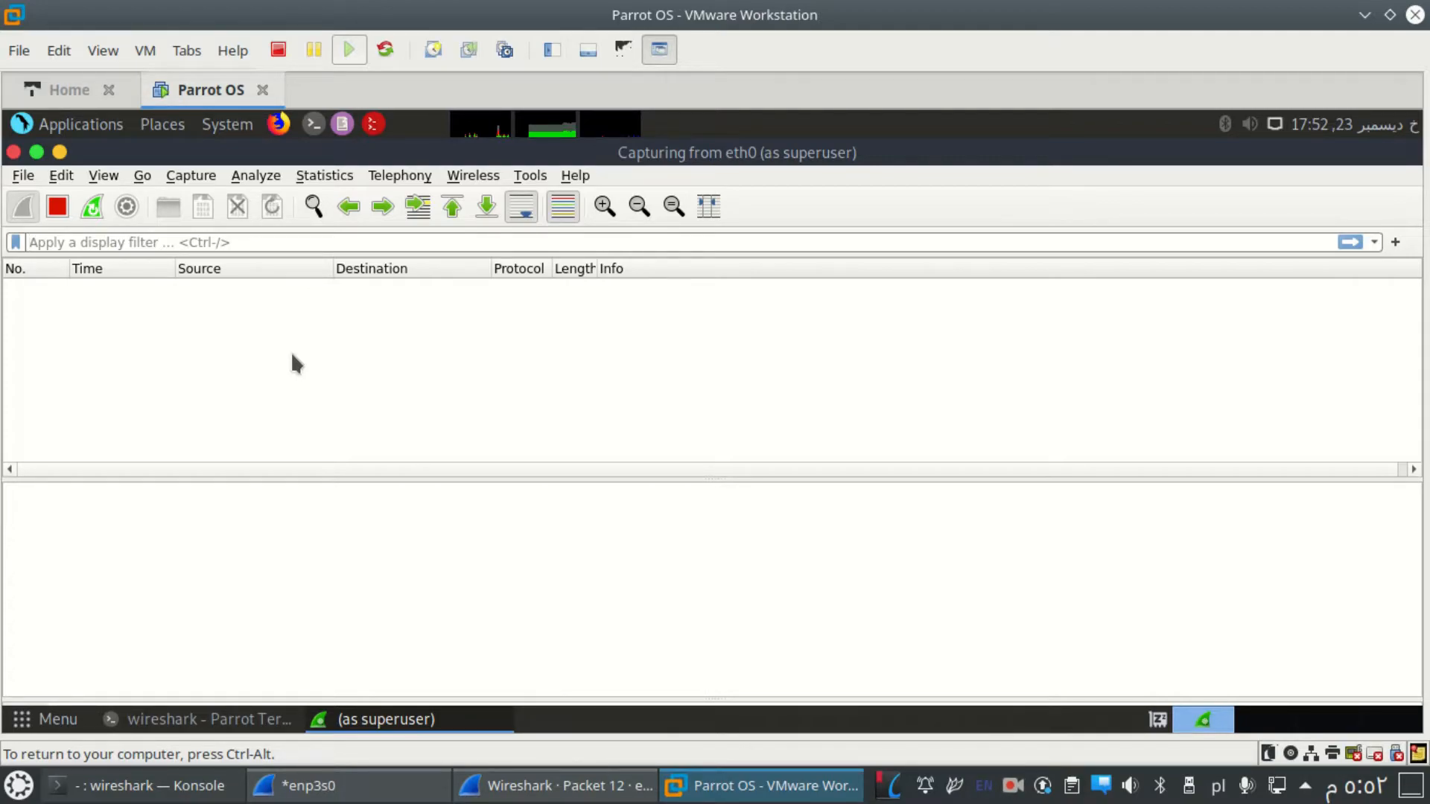
text(ftp)
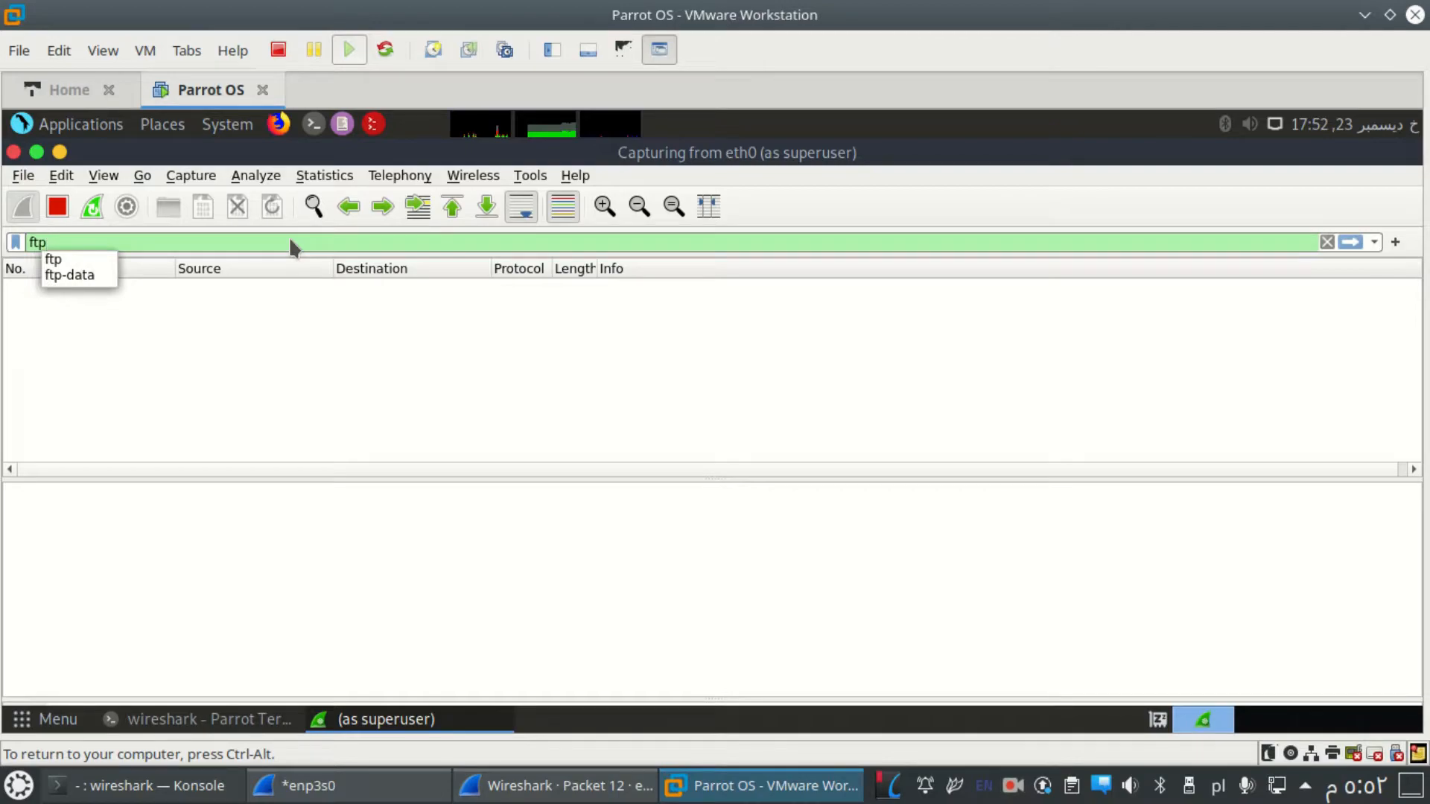
click(88, 258)
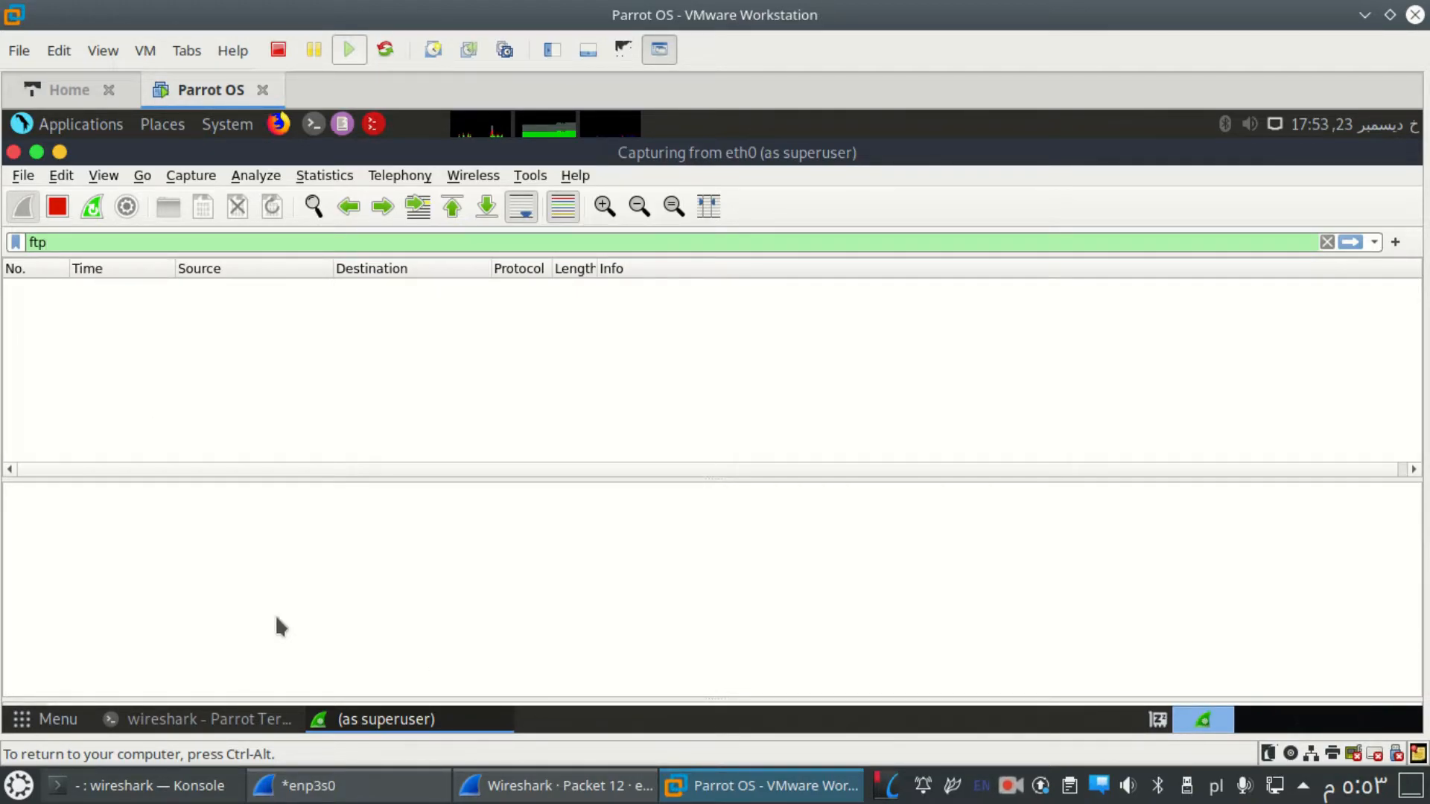
Switch to Konsole on the host, open a new terminal tab and begin an ftp command at its prompt
click(149, 785)
right_click(306, 335)
click(217, 290)
click(22, 48)
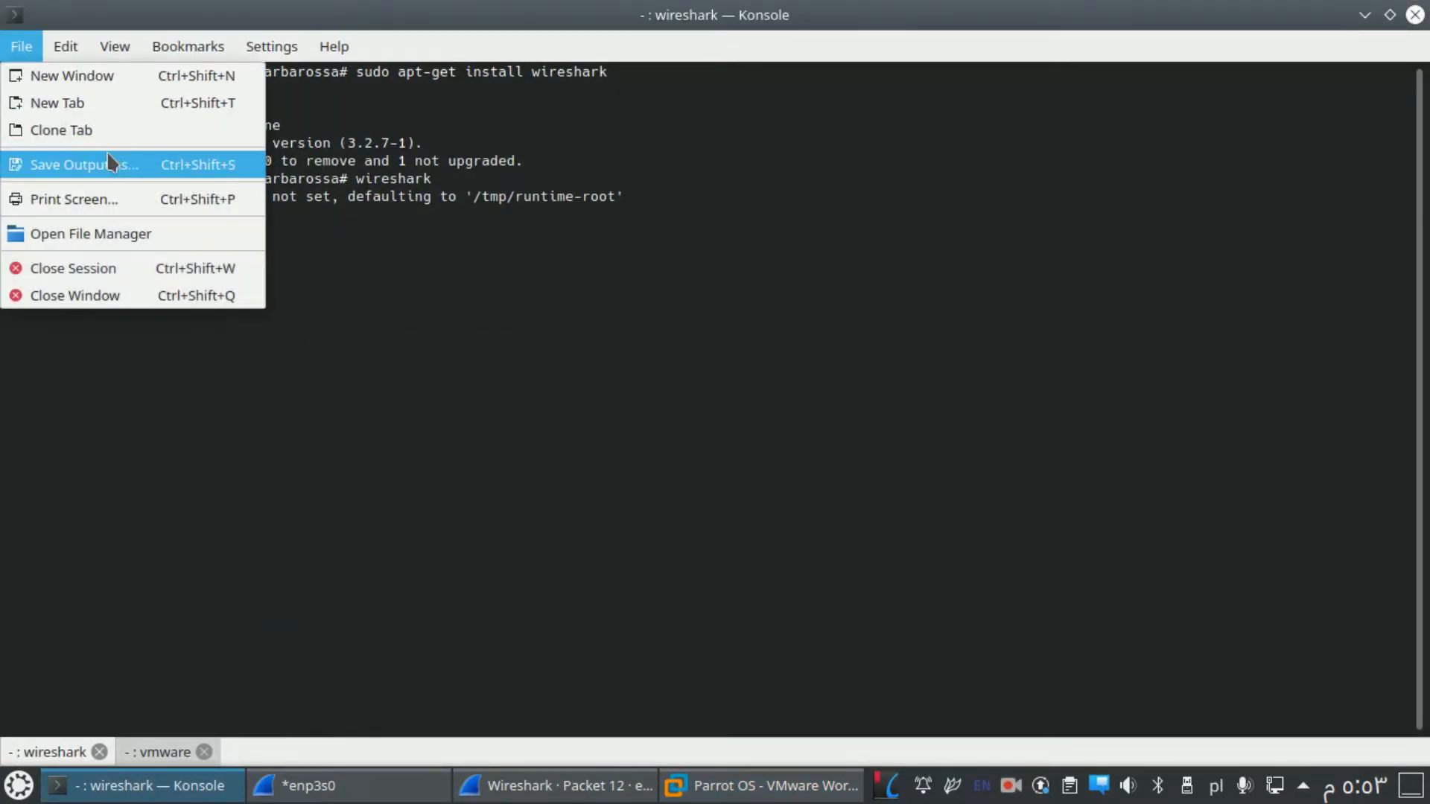
click(105, 101)
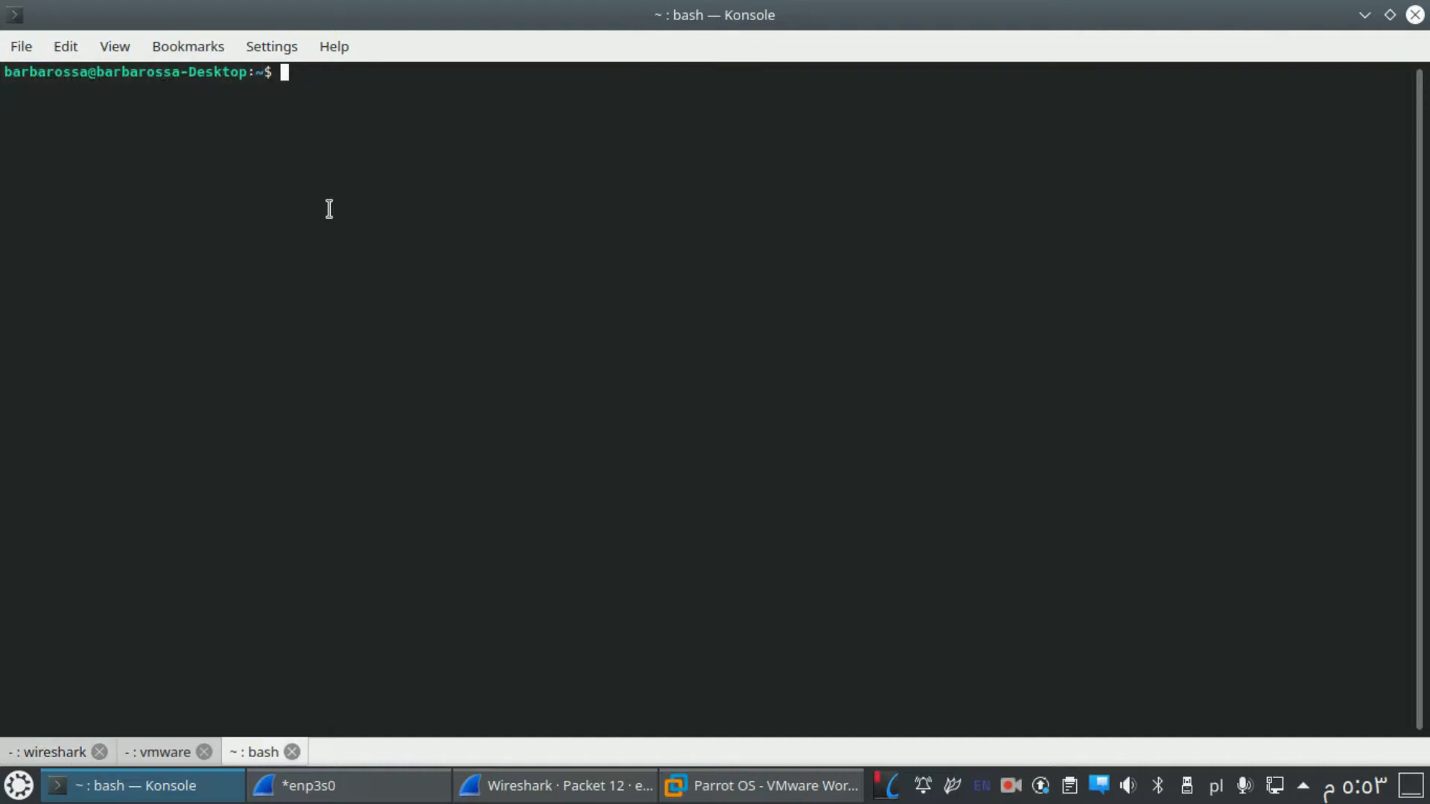
text(ftp)
Return to the Parrot OS virtual machine and look up its network addresses with ifconfig in a new terminal tab
click(759, 785)
click(223, 720)
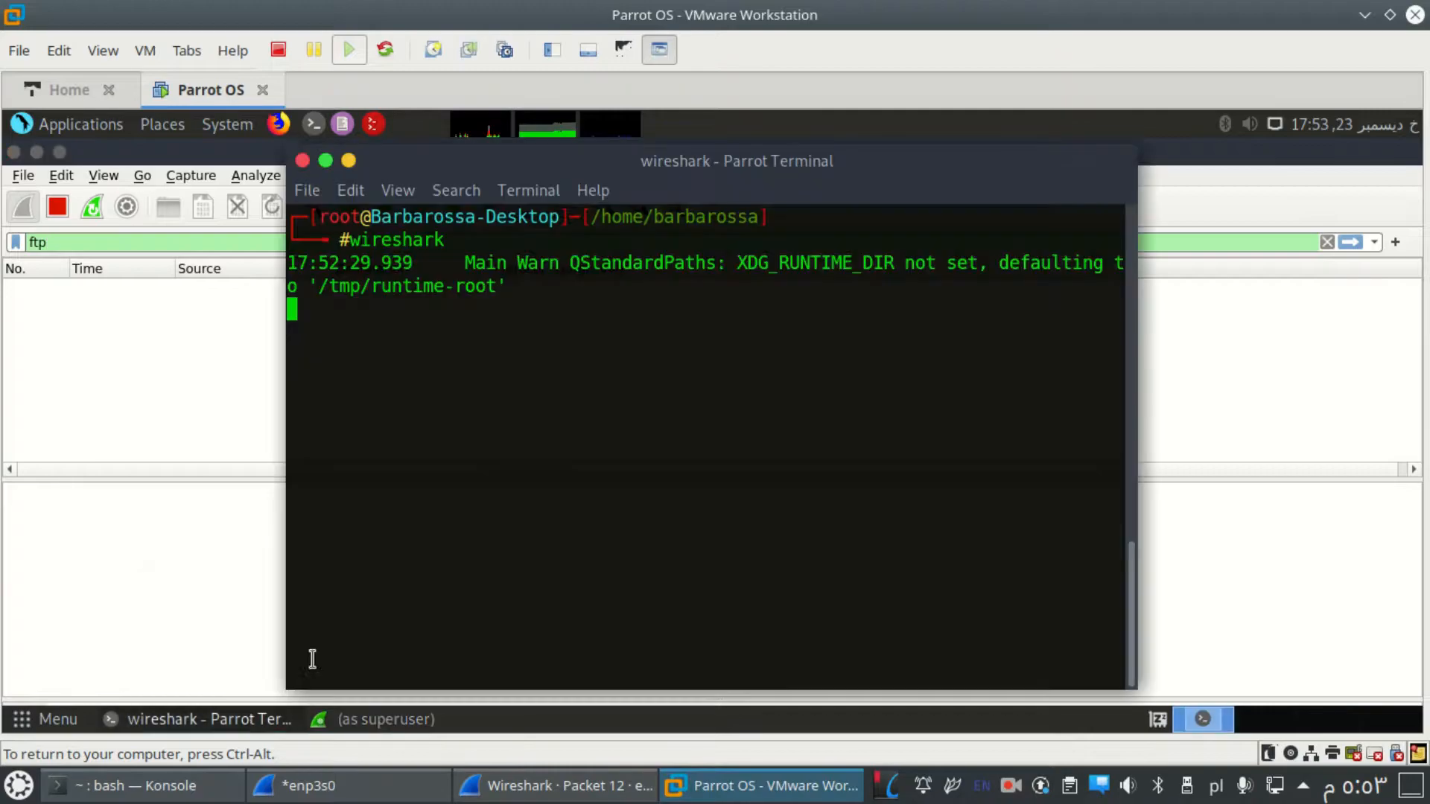
right_click(554, 418)
click(605, 467)
text(ifconfig)
key(Return)
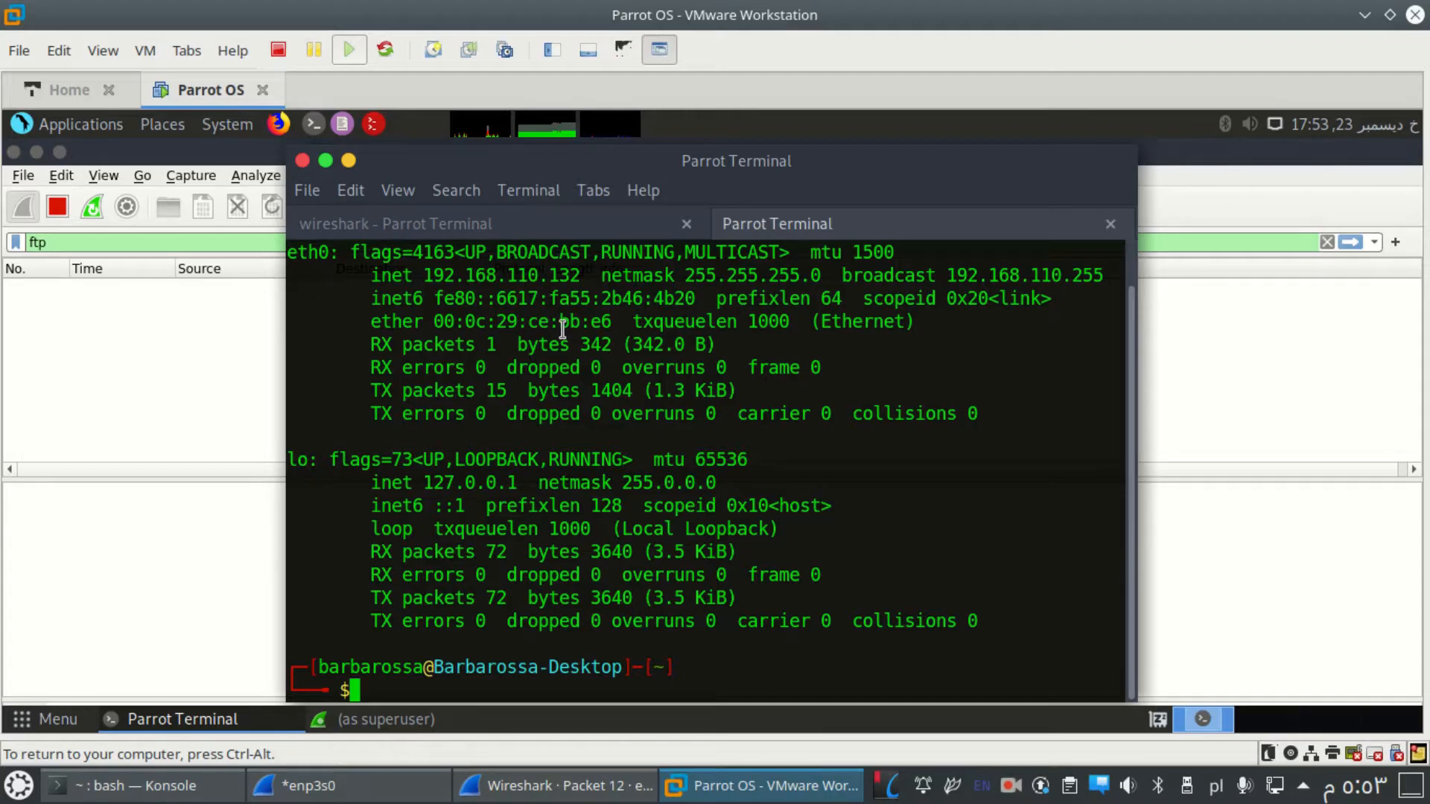
Back in Konsole, complete the ftp command with the virtual machine's address 192.168.110.132
click(141, 786)
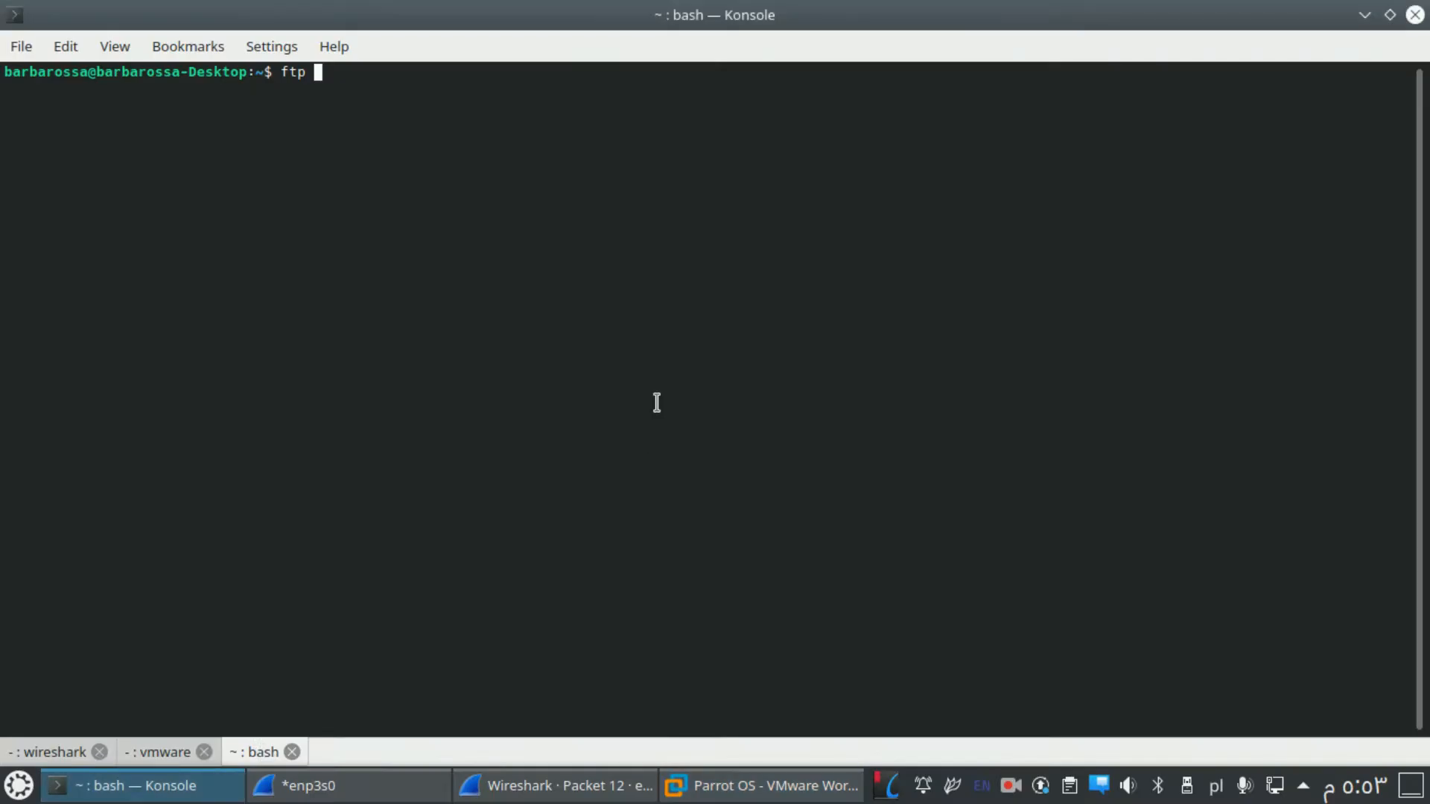
text(192.168.119)
key(BackSpace)
text(0.132)
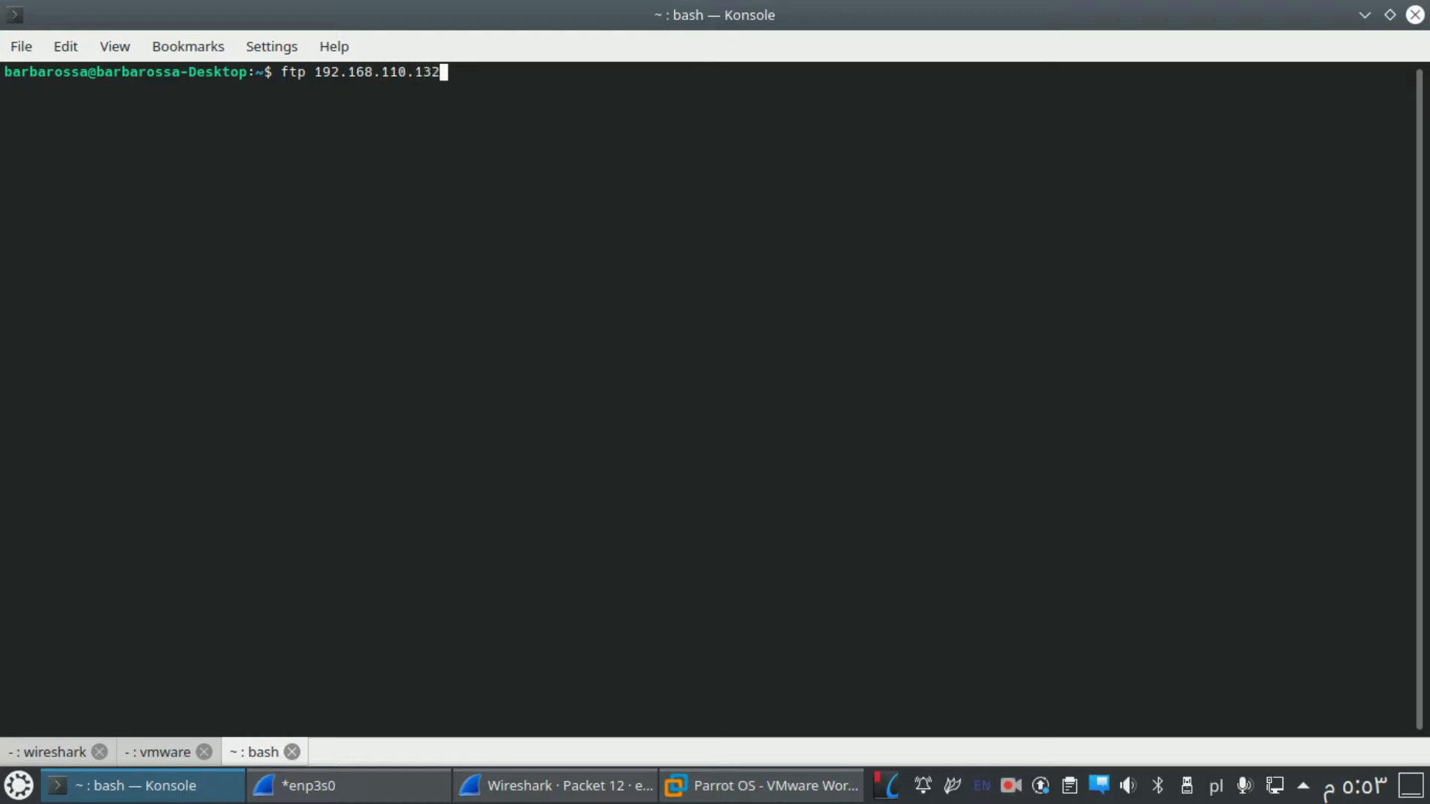
click(770, 789)
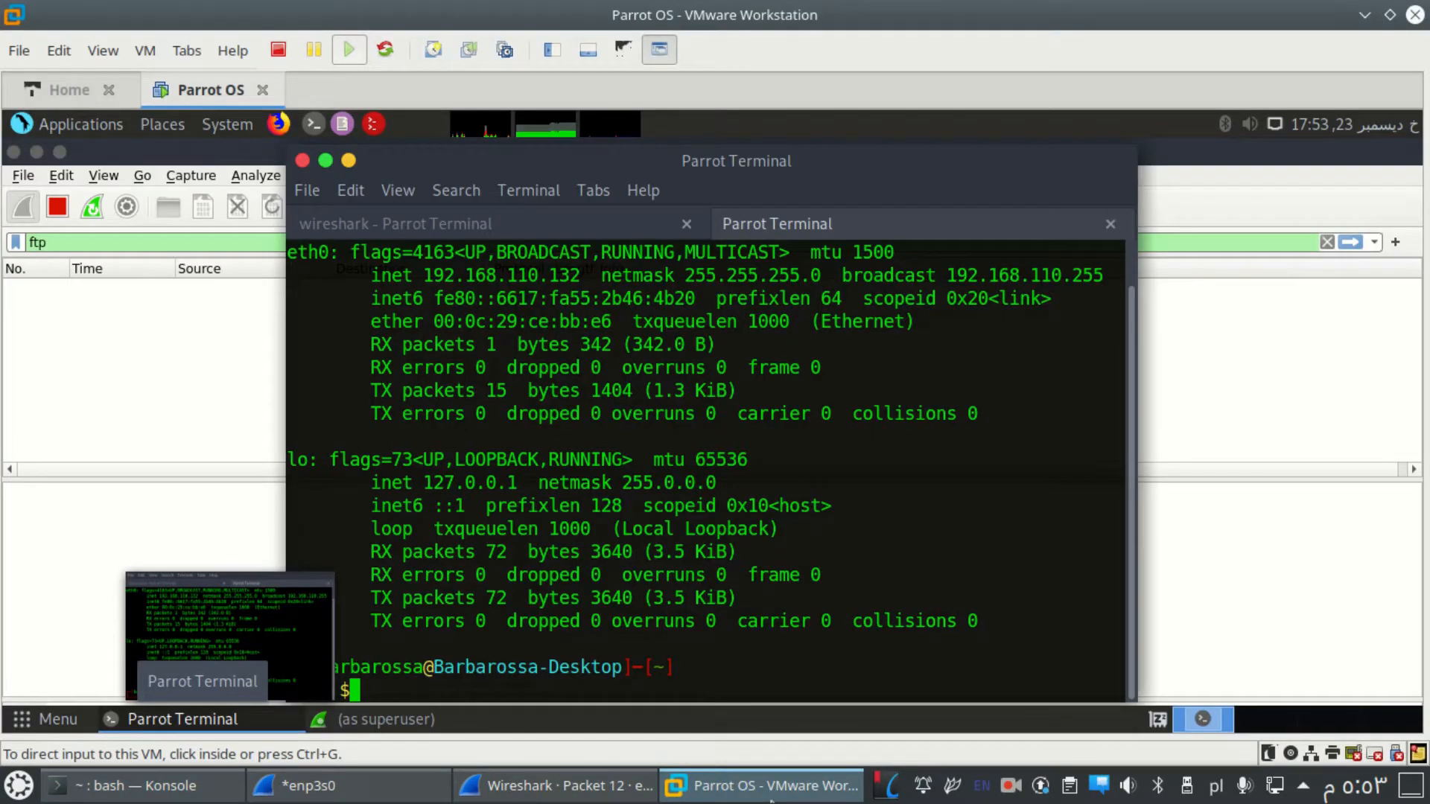
key(alt+Tab)
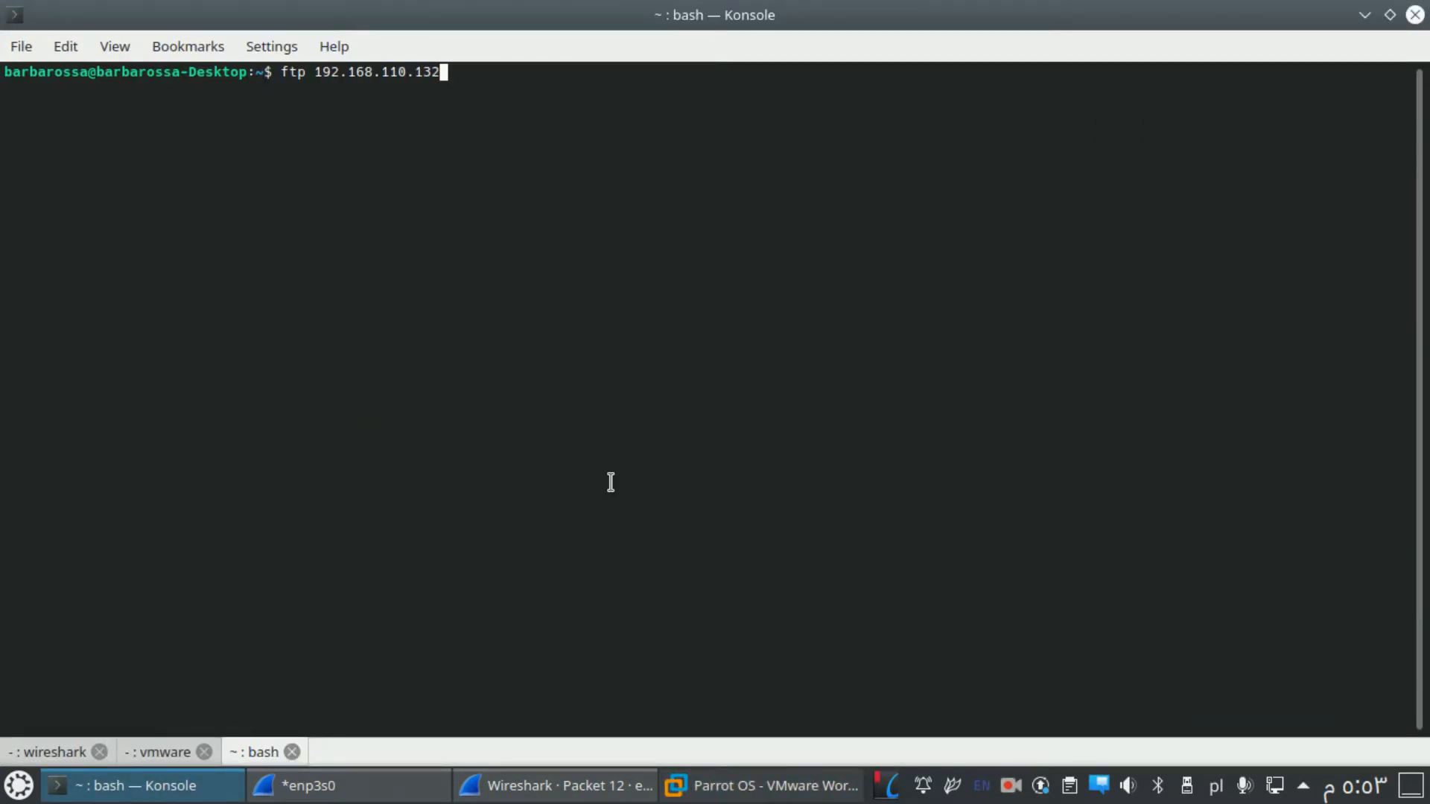
Connect to the FTP server and log in with the account's username and password
key(Return)
text(tin)
key(Return)
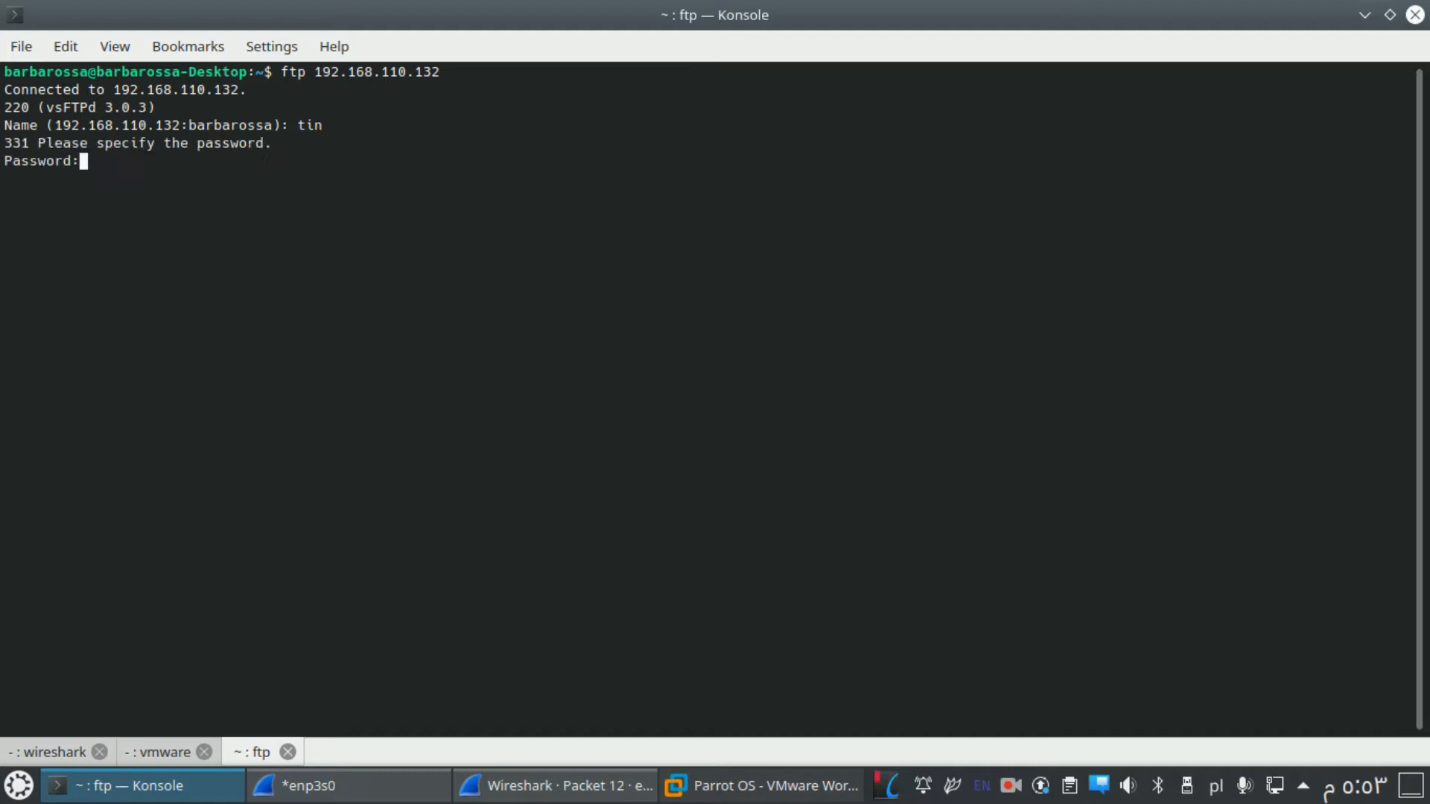
key(Return)
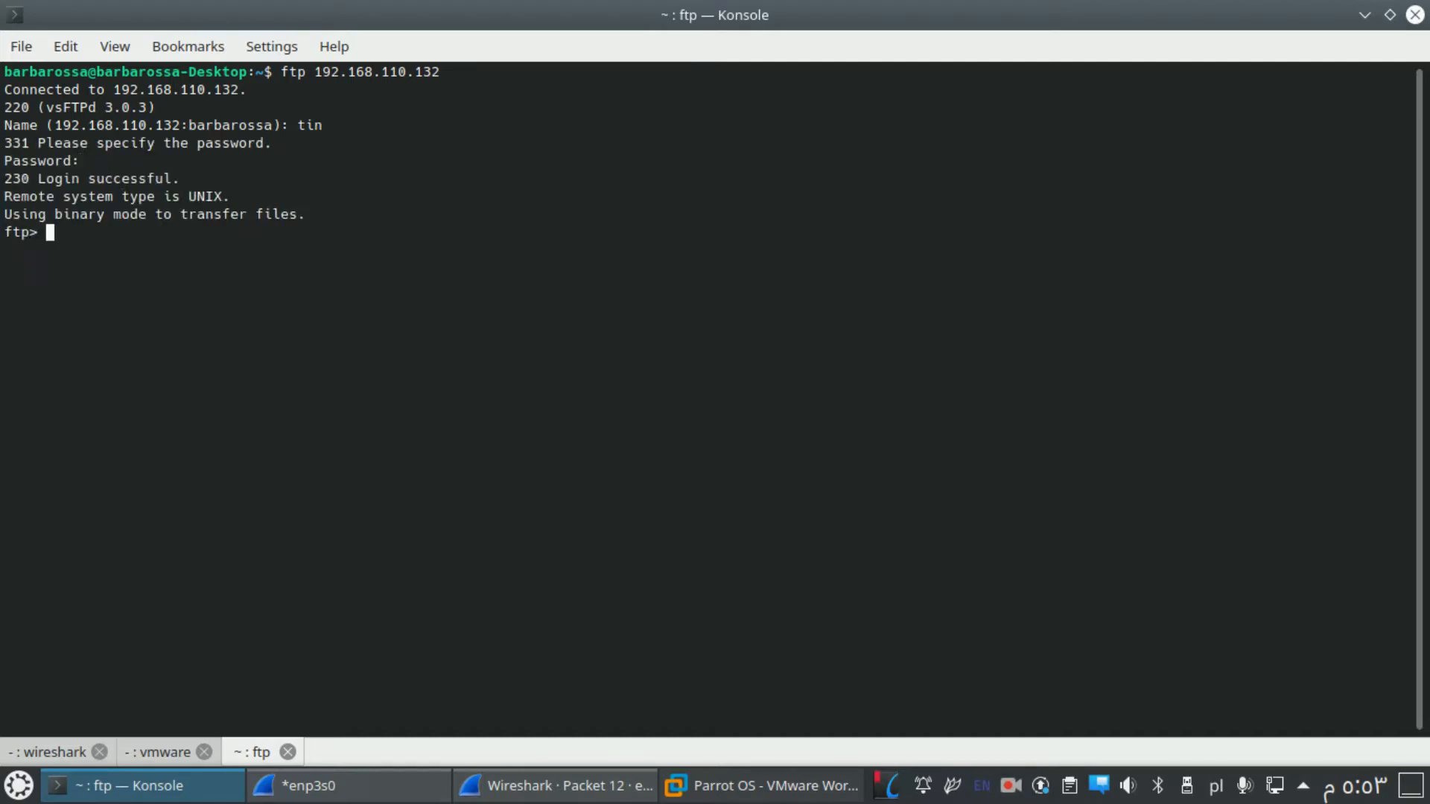
List the FTP server's directory with ls, then end the FTP session with quit
text(ls)
key(Return)
text(quit)
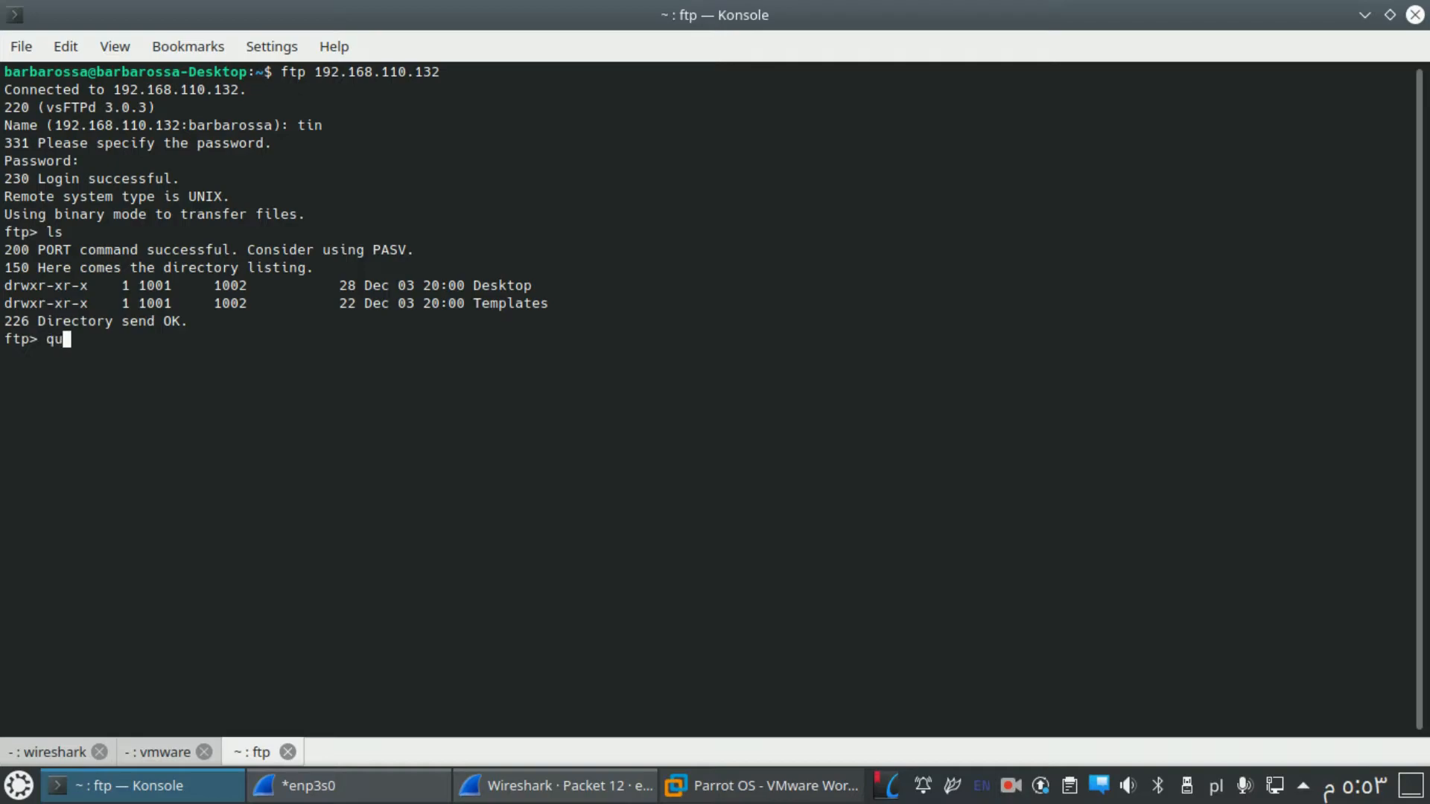
key(Return)
Switch to the Parrot OS virtual machine and stop the Wireshark capture on eth0
click(728, 794)
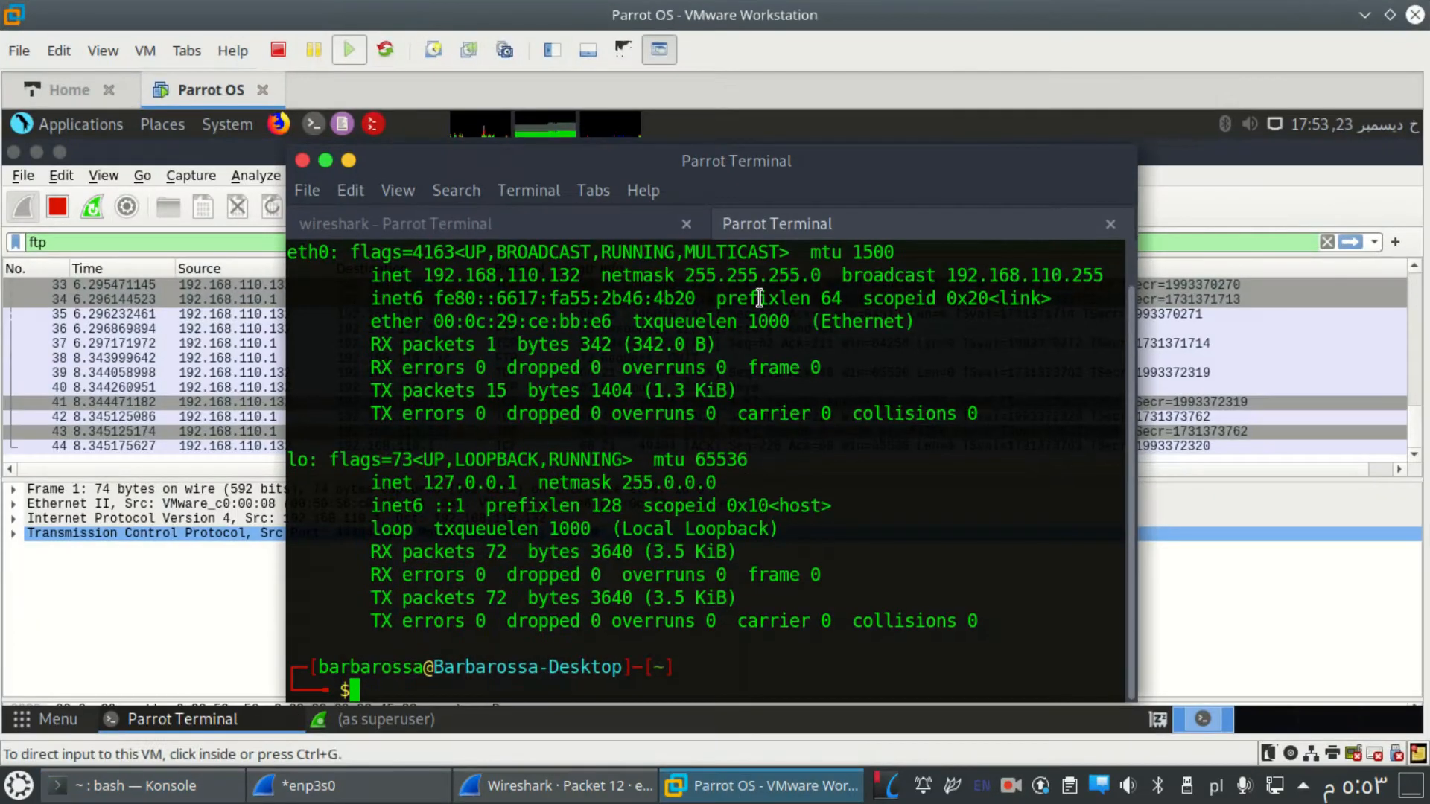
click(165, 245)
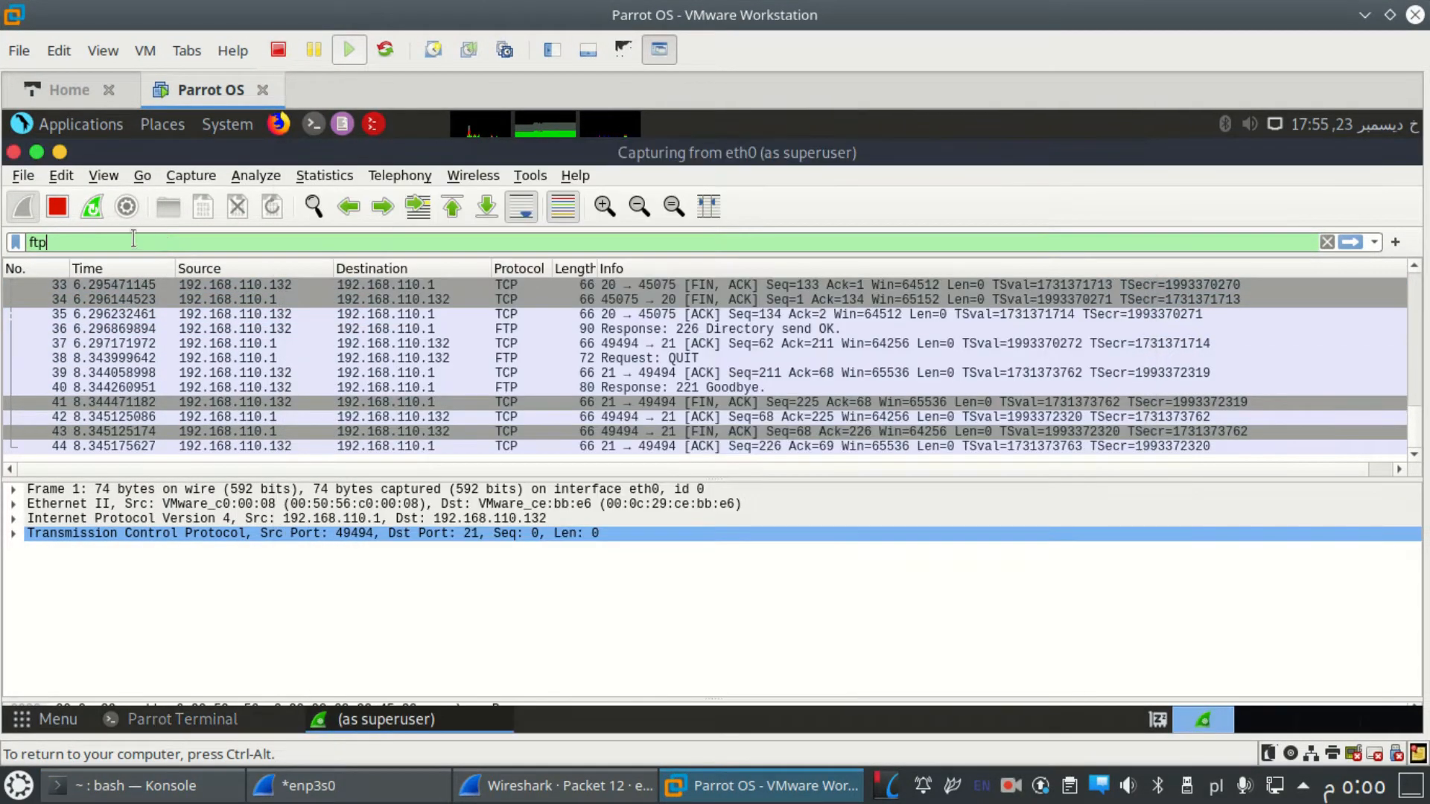
click(58, 206)
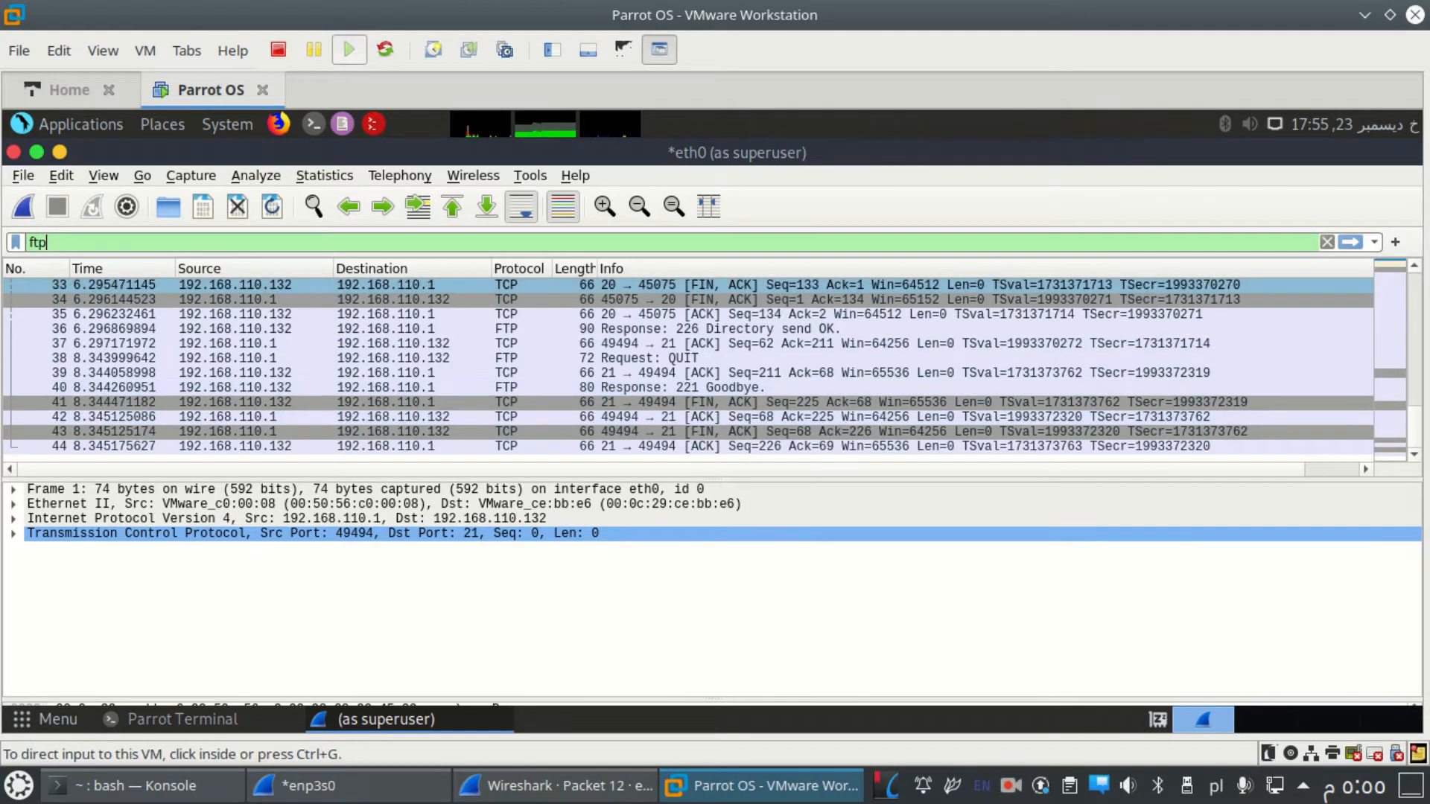
Follow the TCP stream of the FTP response packet "226 Directory send OK" and examine its login lines
scroll(1413, 402, up, 4)
scroll(1415, 358, up, 3)
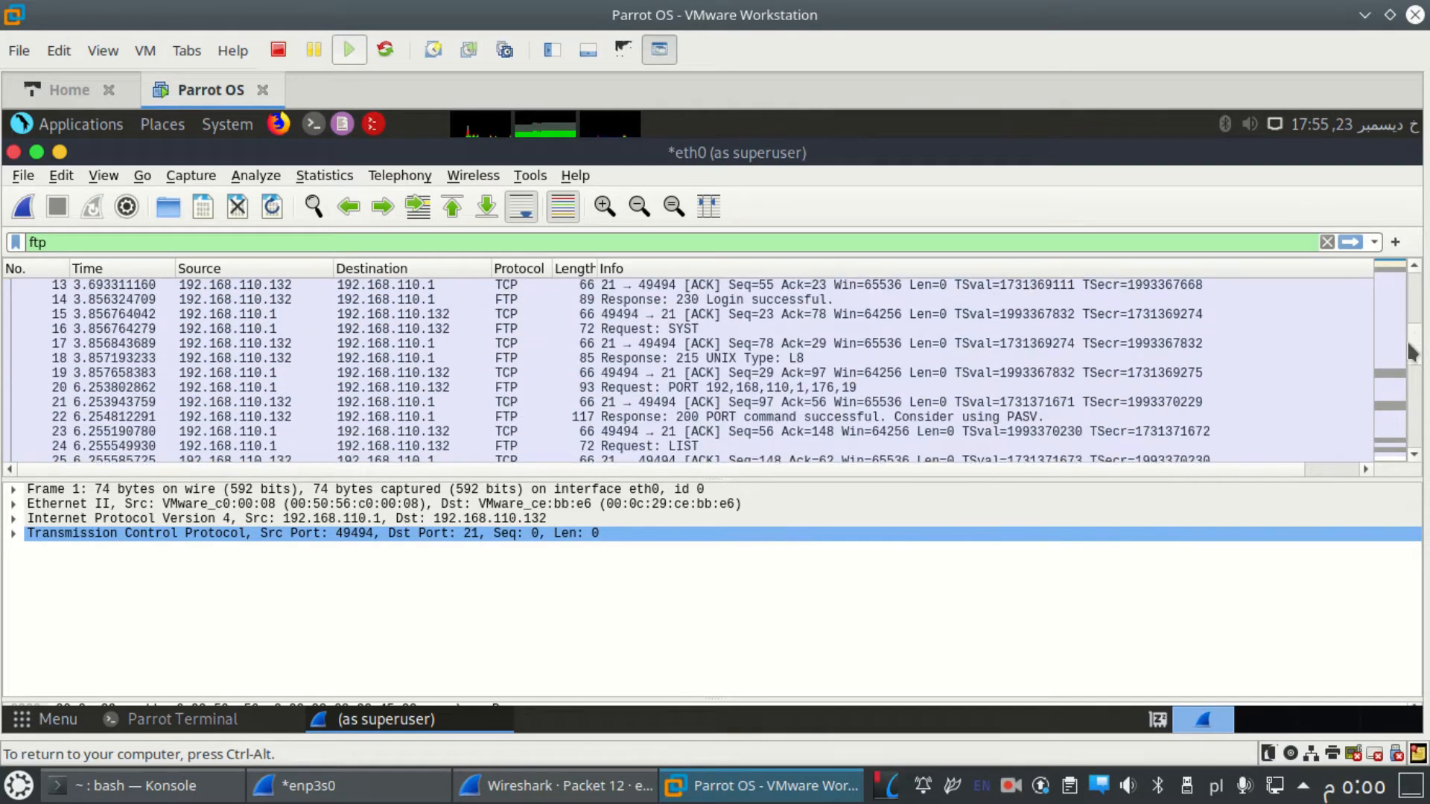
scroll(1414, 417, down, 7)
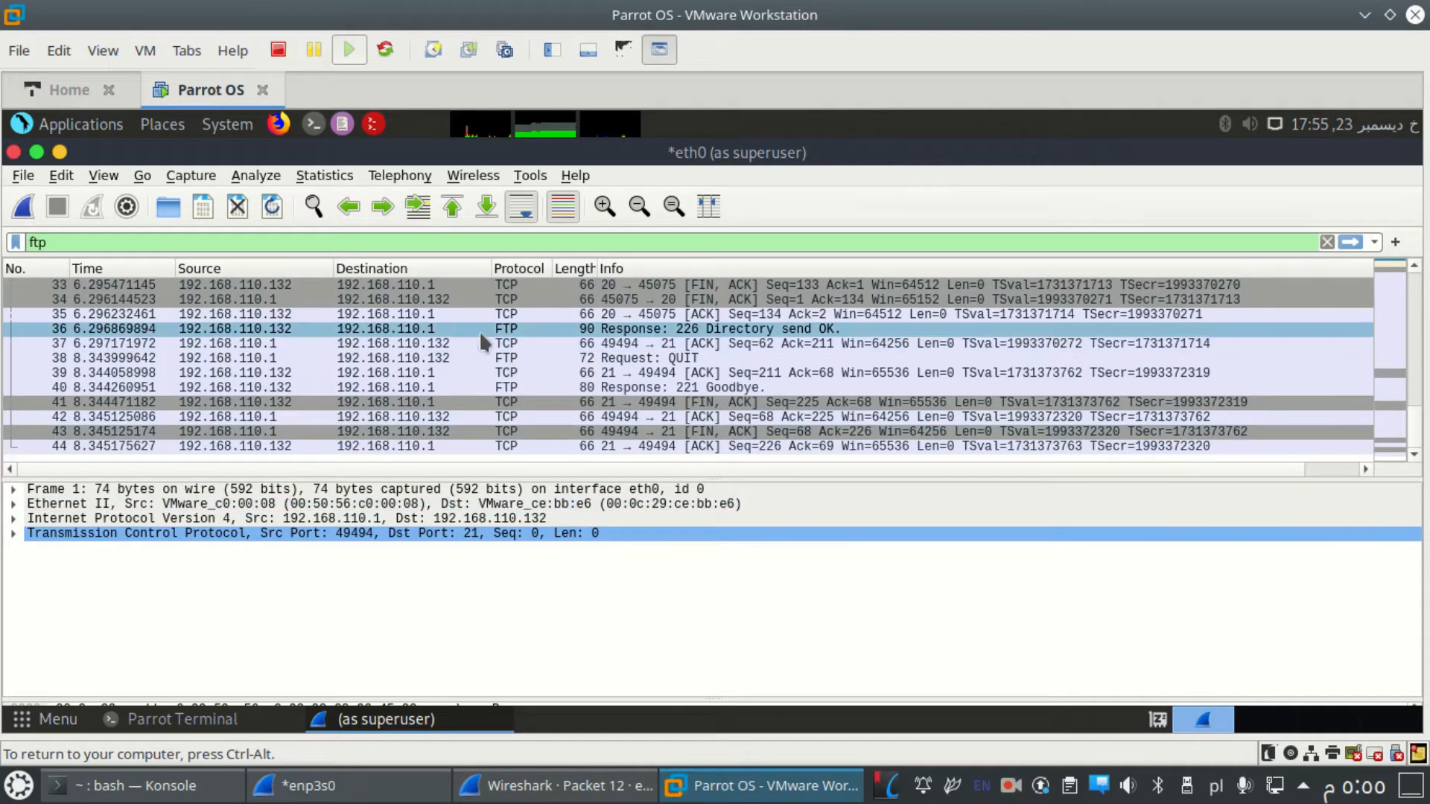
click(516, 332)
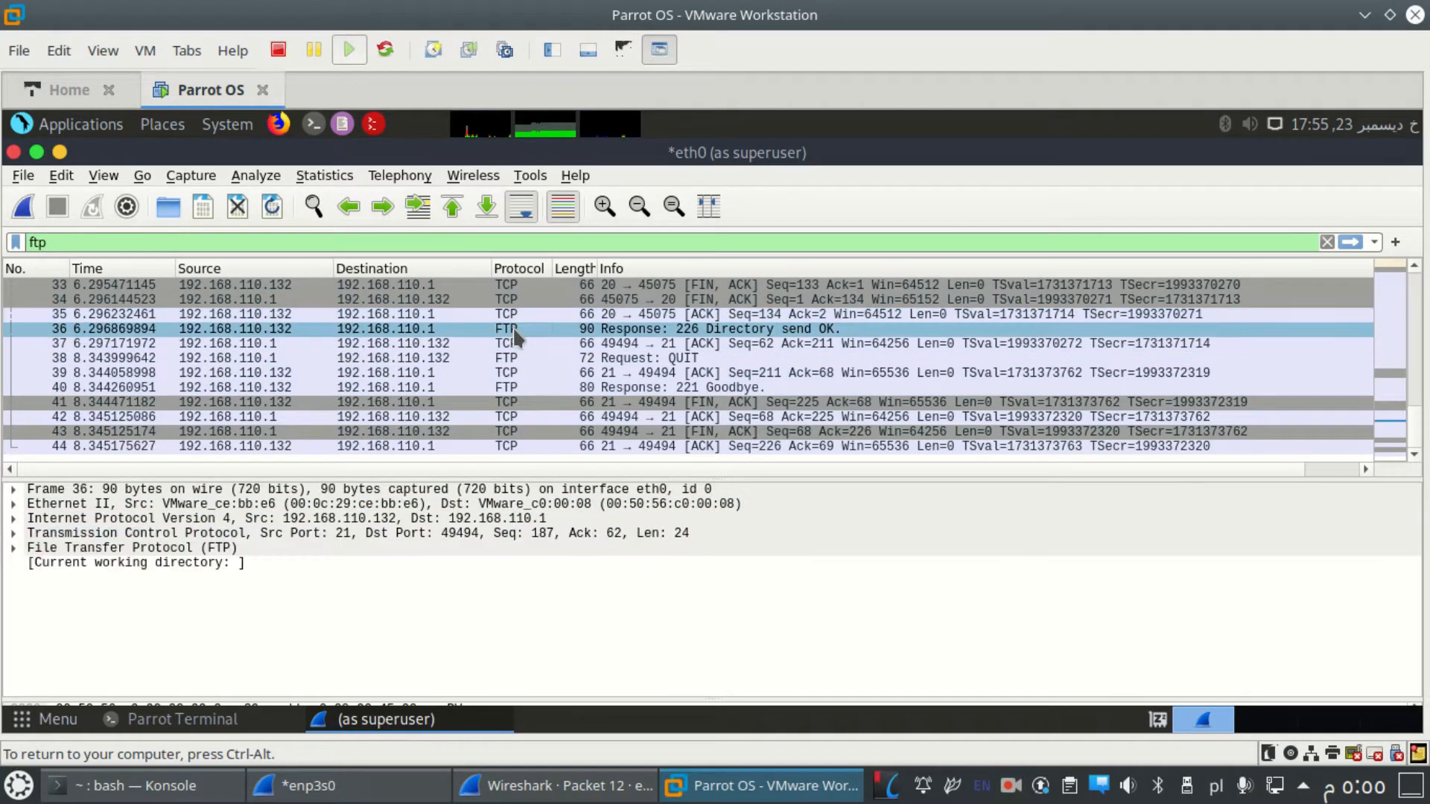
right_click(520, 328)
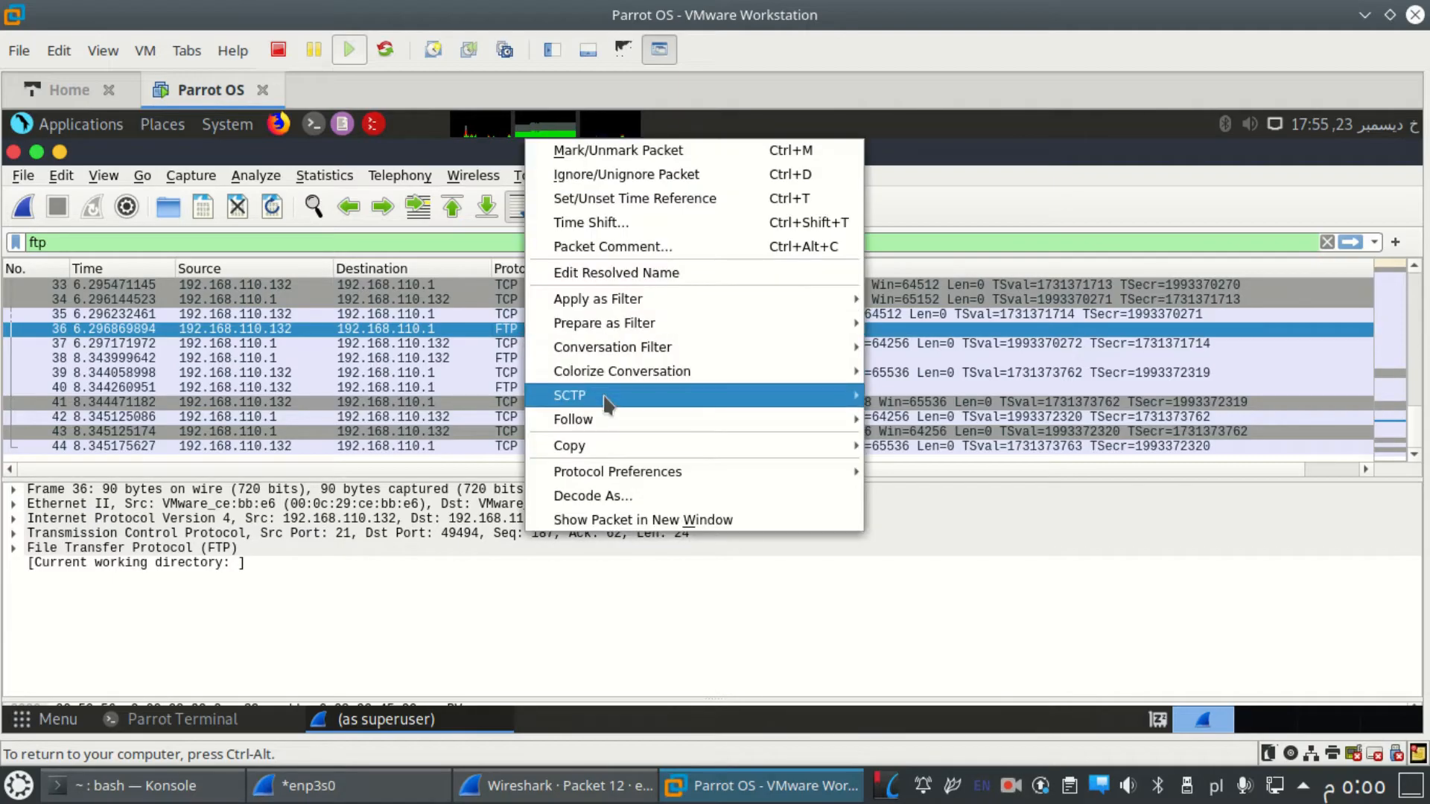
mouse_move(606, 412)
click(909, 419)
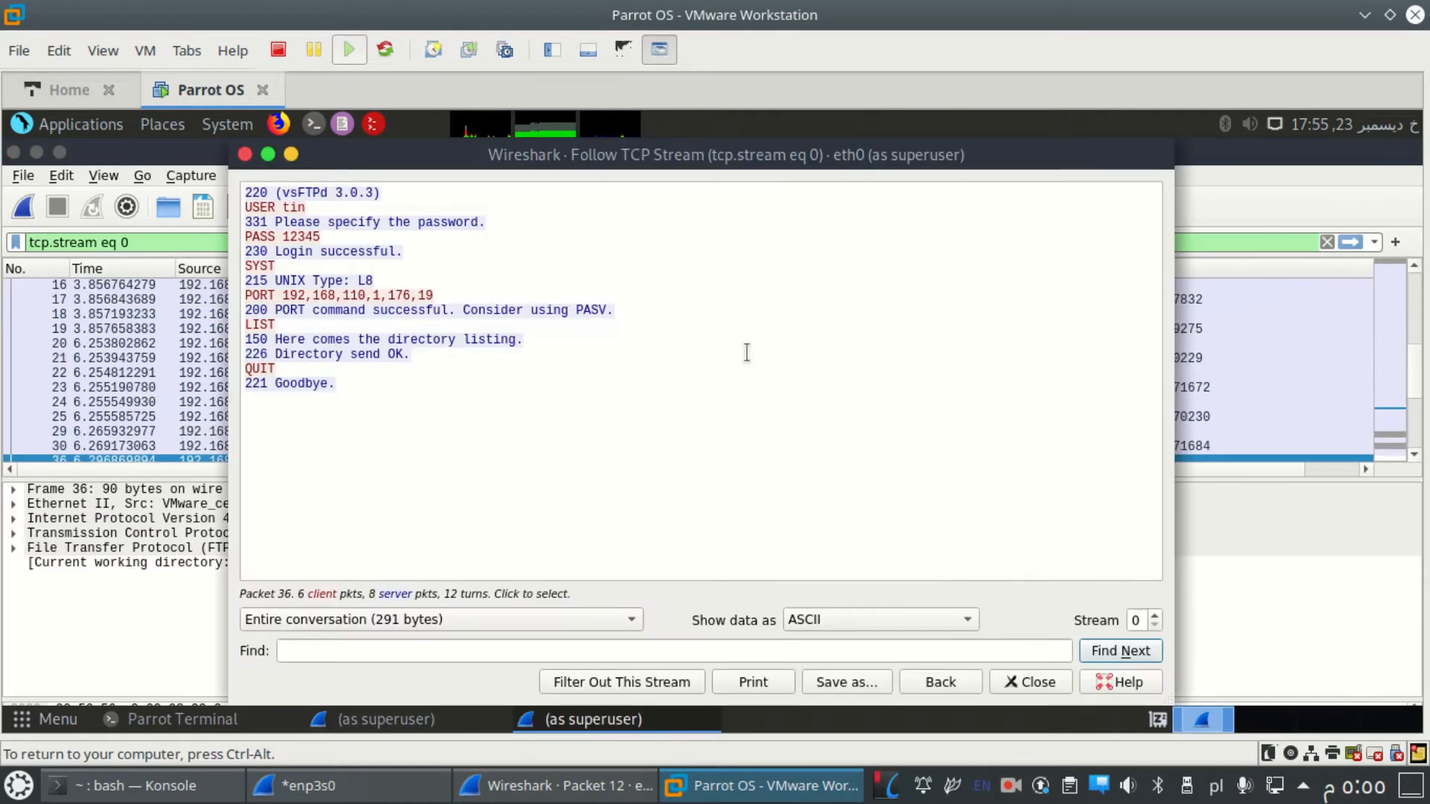
drag(252, 222, 276, 267)
click(366, 317)
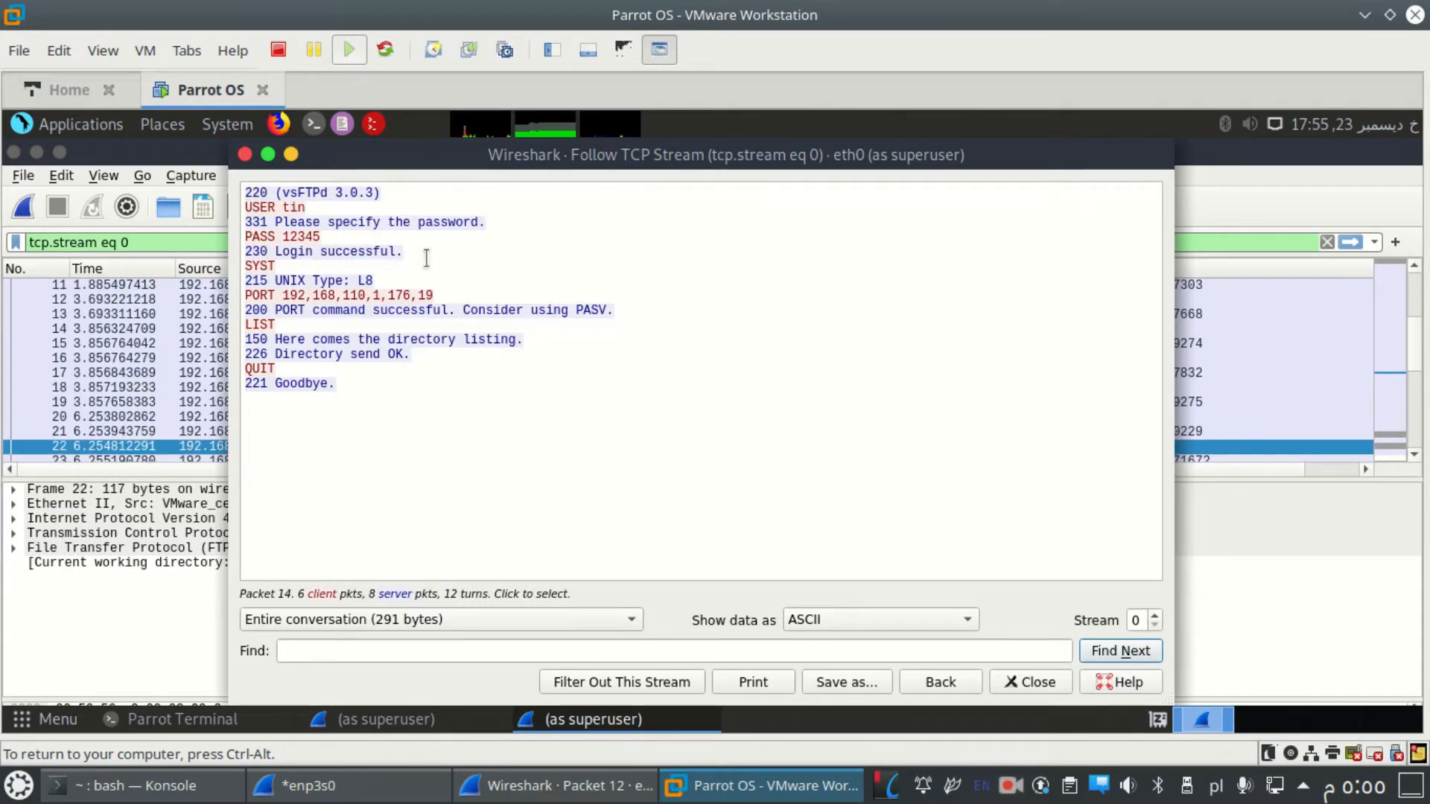
Switch to Konsole and review the FTP session's username, password prompt, and ls and quit commands
click(140, 797)
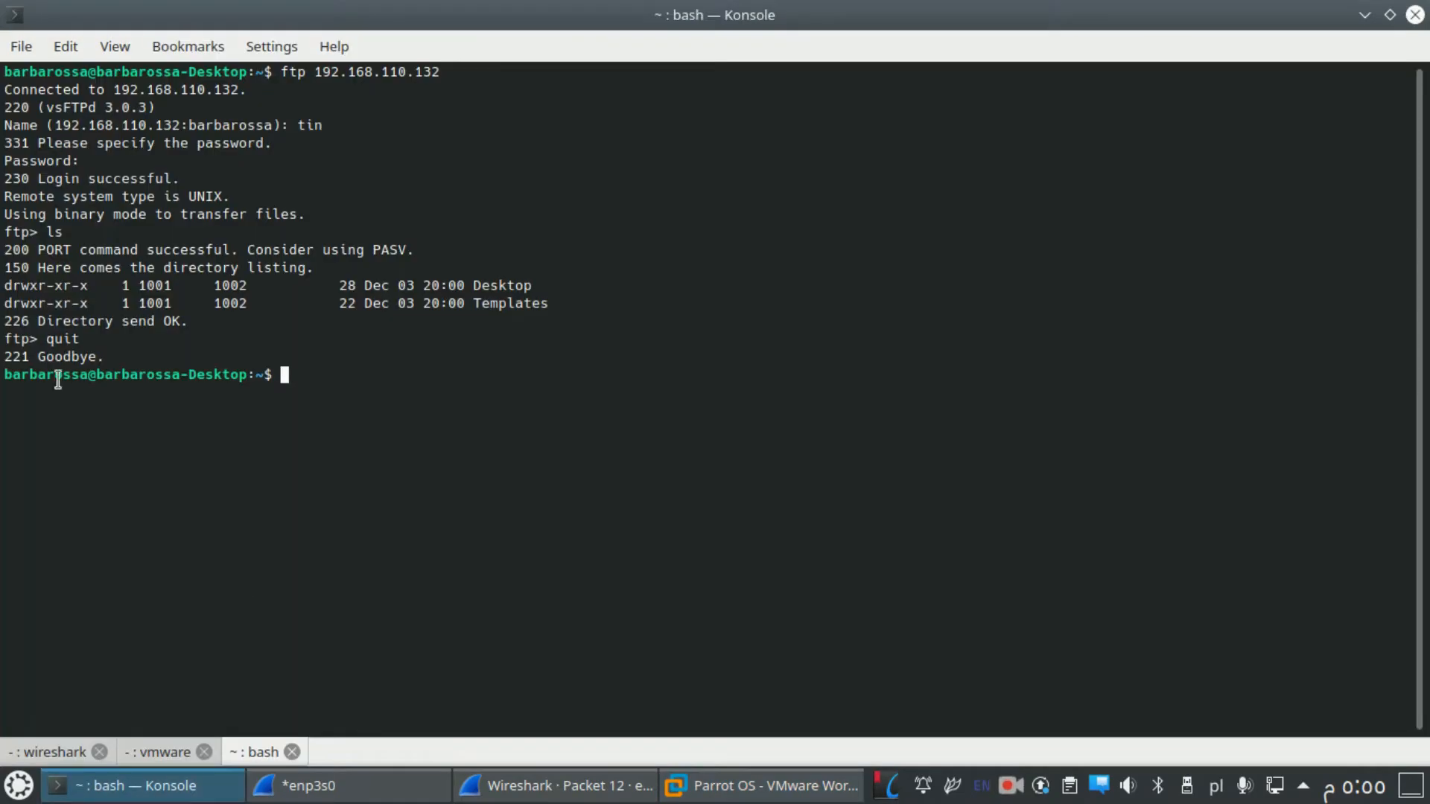
drag(61, 235, 94, 239)
drag(53, 343, 108, 343)
drag(66, 161, 158, 163)
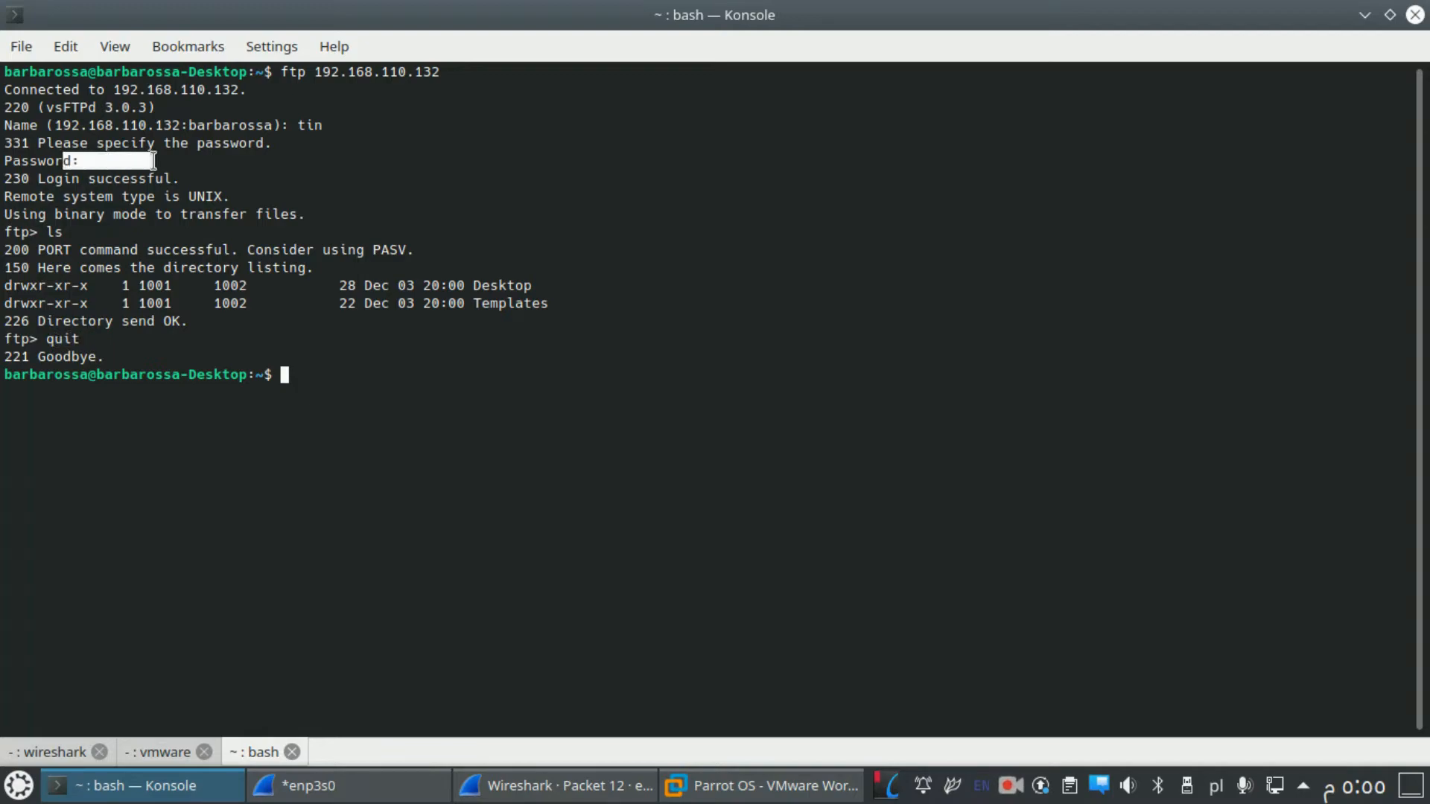
click(257, 145)
drag(297, 125, 362, 126)
click(362, 126)
Return to the virtual machine and compare the followed stream's USER and PASS lines and remaining commands with the terminal session
click(731, 797)
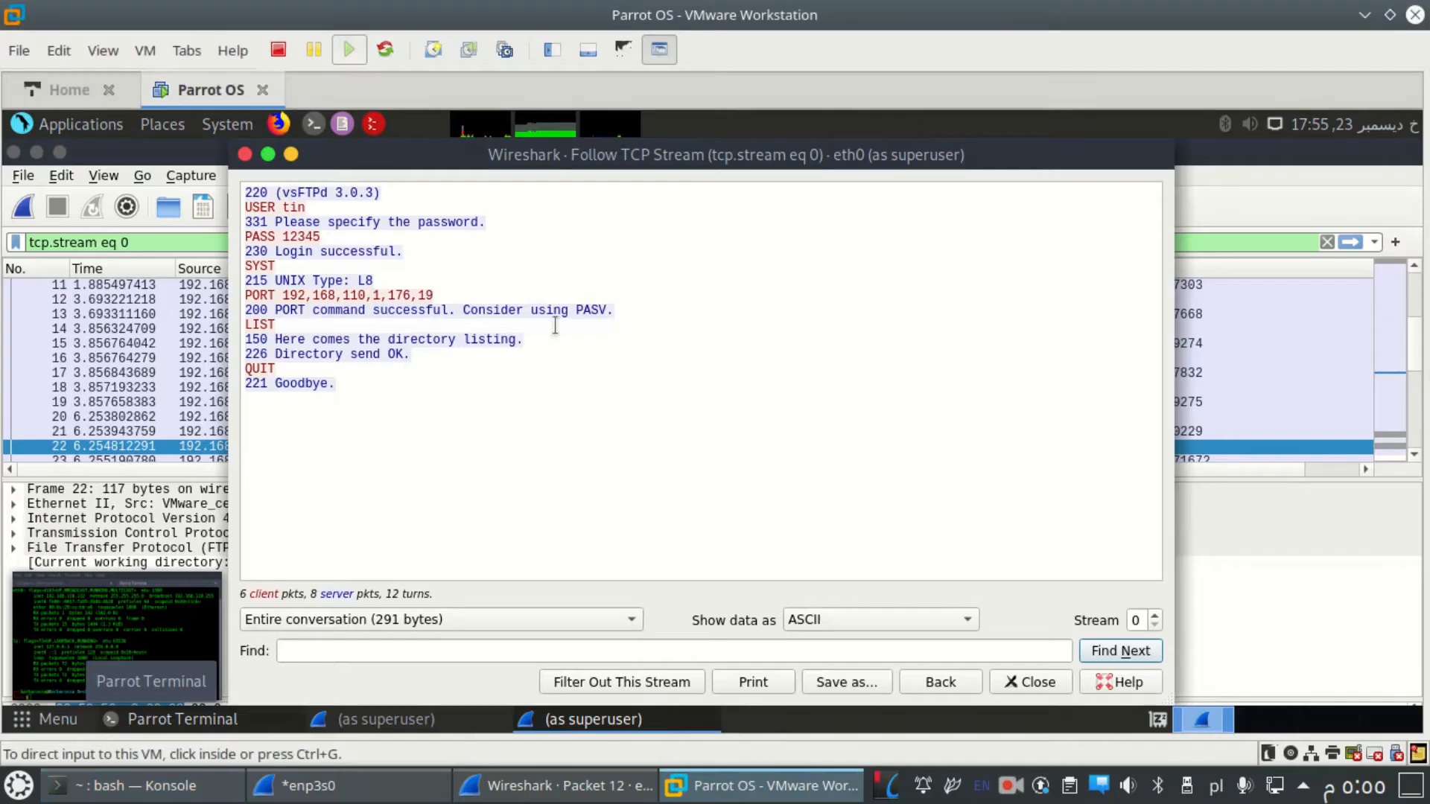
drag(268, 208, 366, 237)
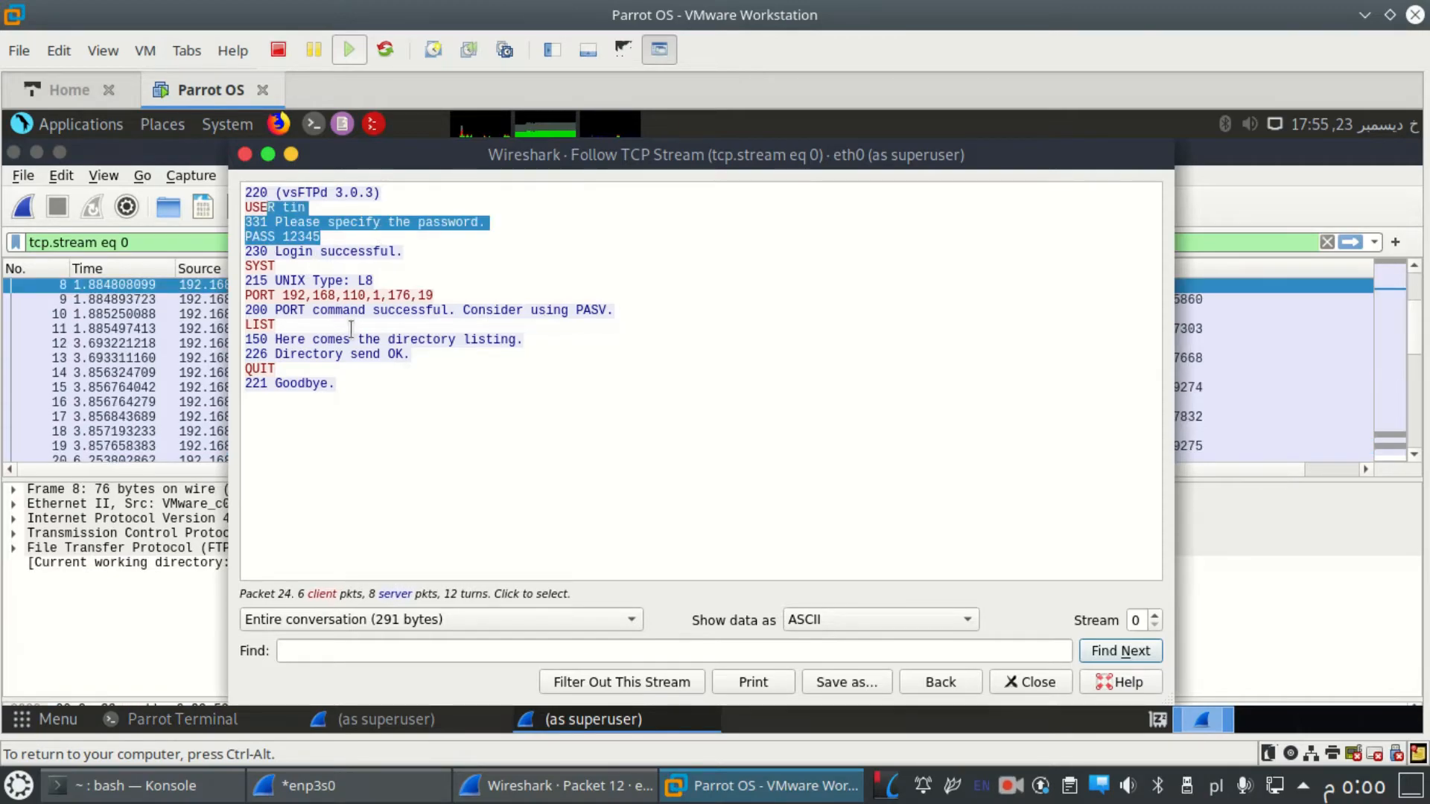
click(353, 327)
drag(329, 398, 242, 211)
click(298, 254)
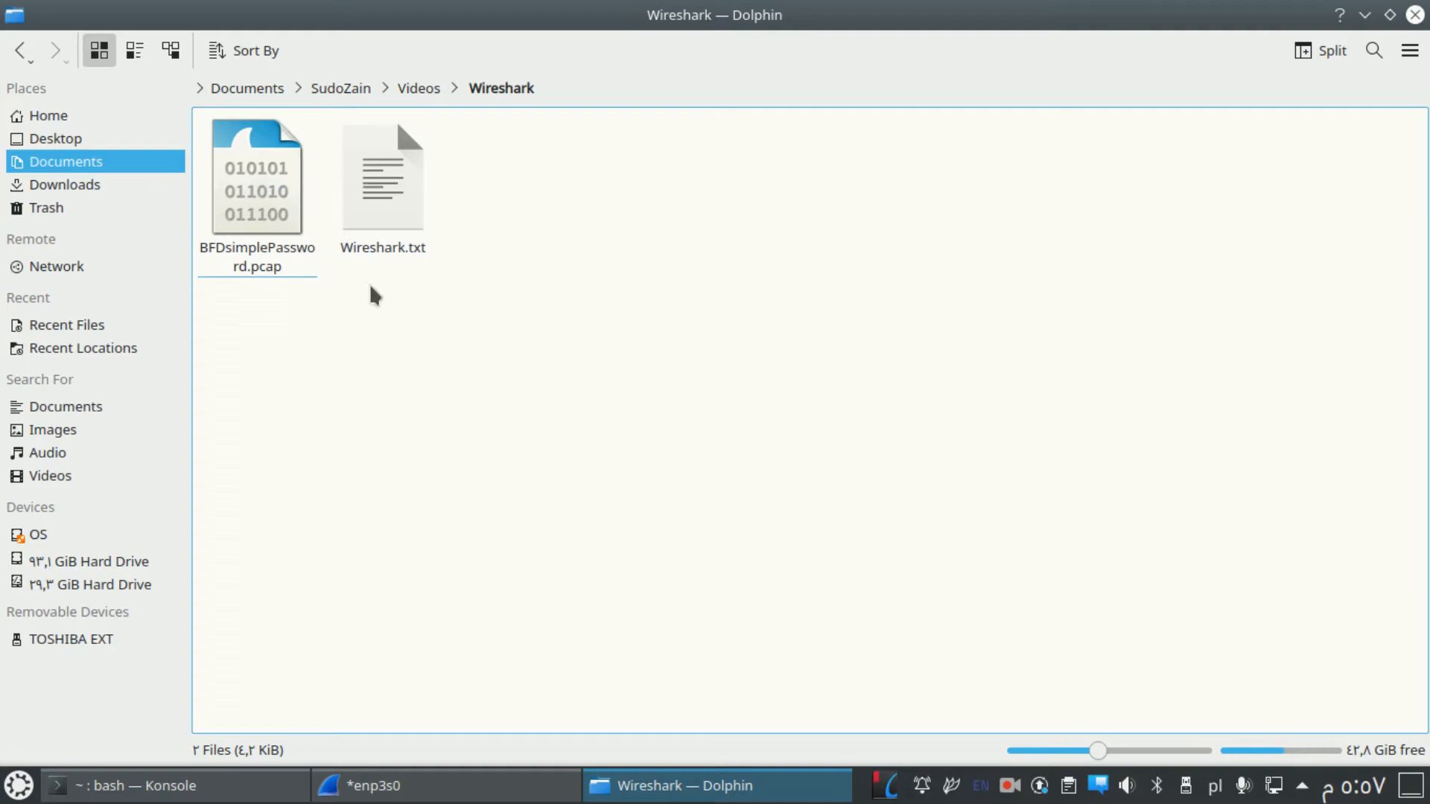
Open the capture file BFDsimplePassword.pcap from the Wireshark folder in Dolphin
click(284, 255)
click(292, 322)
click(268, 242)
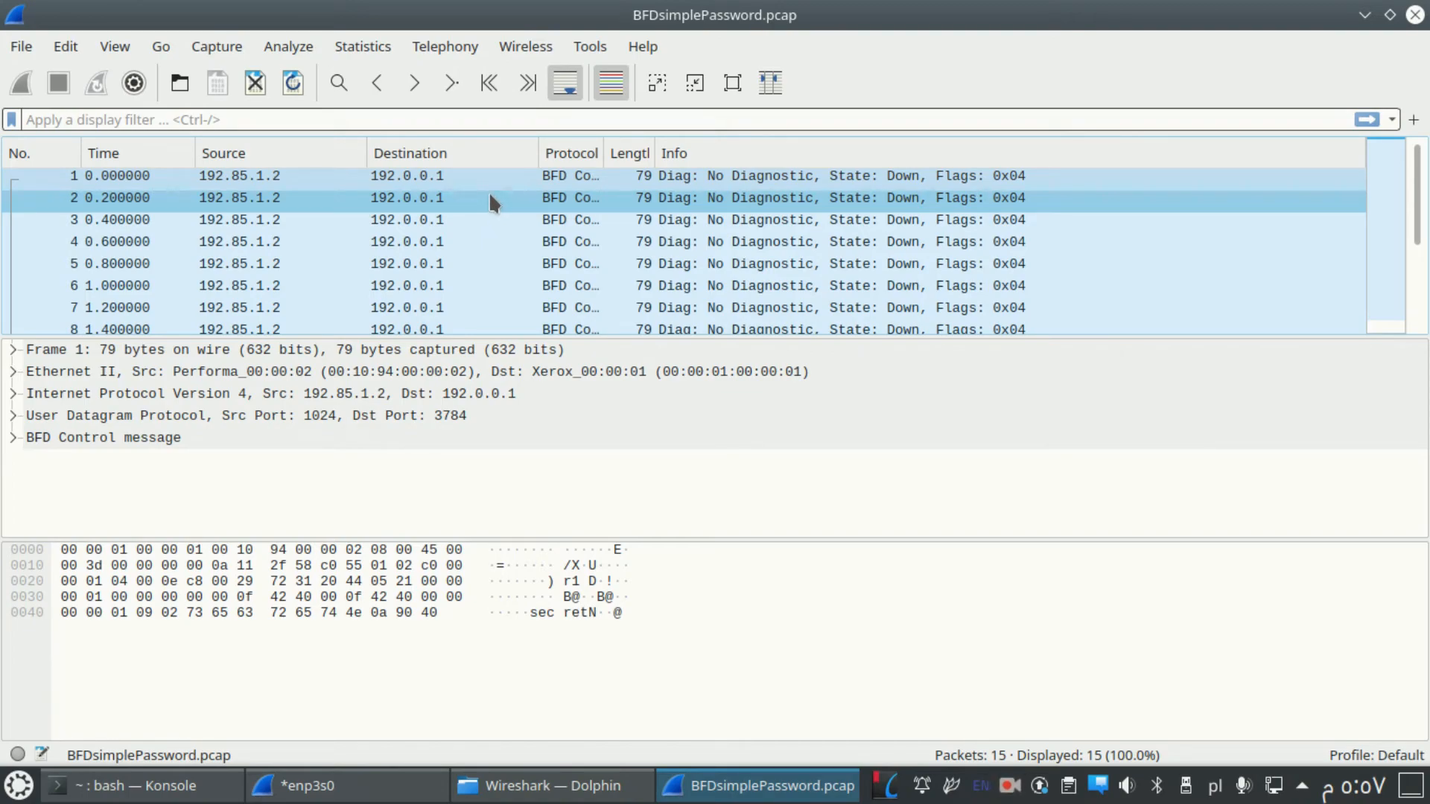
Expand all protocol details of the first packet, starting from its BFD Control message
right_click(66, 438)
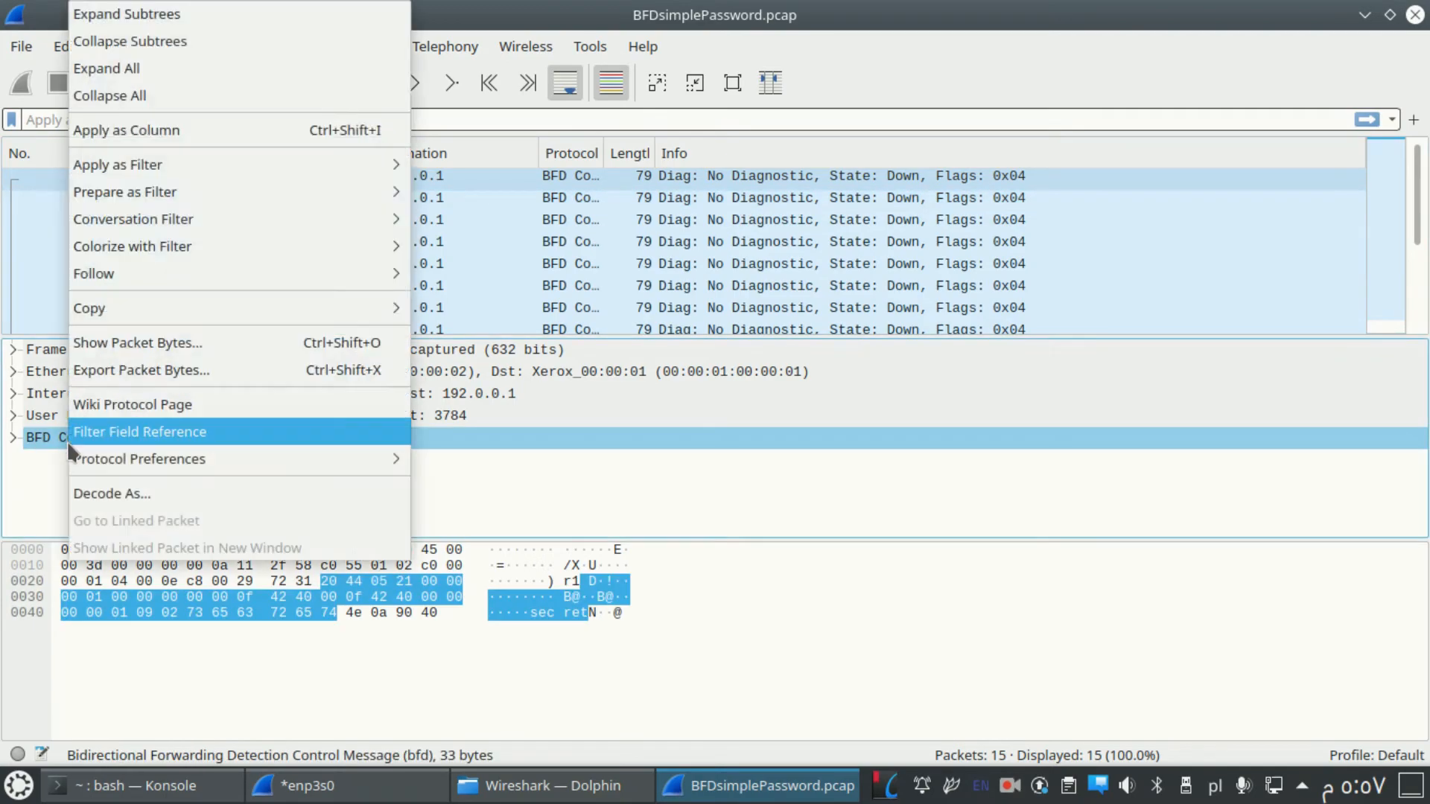
mouse_move(79, 462)
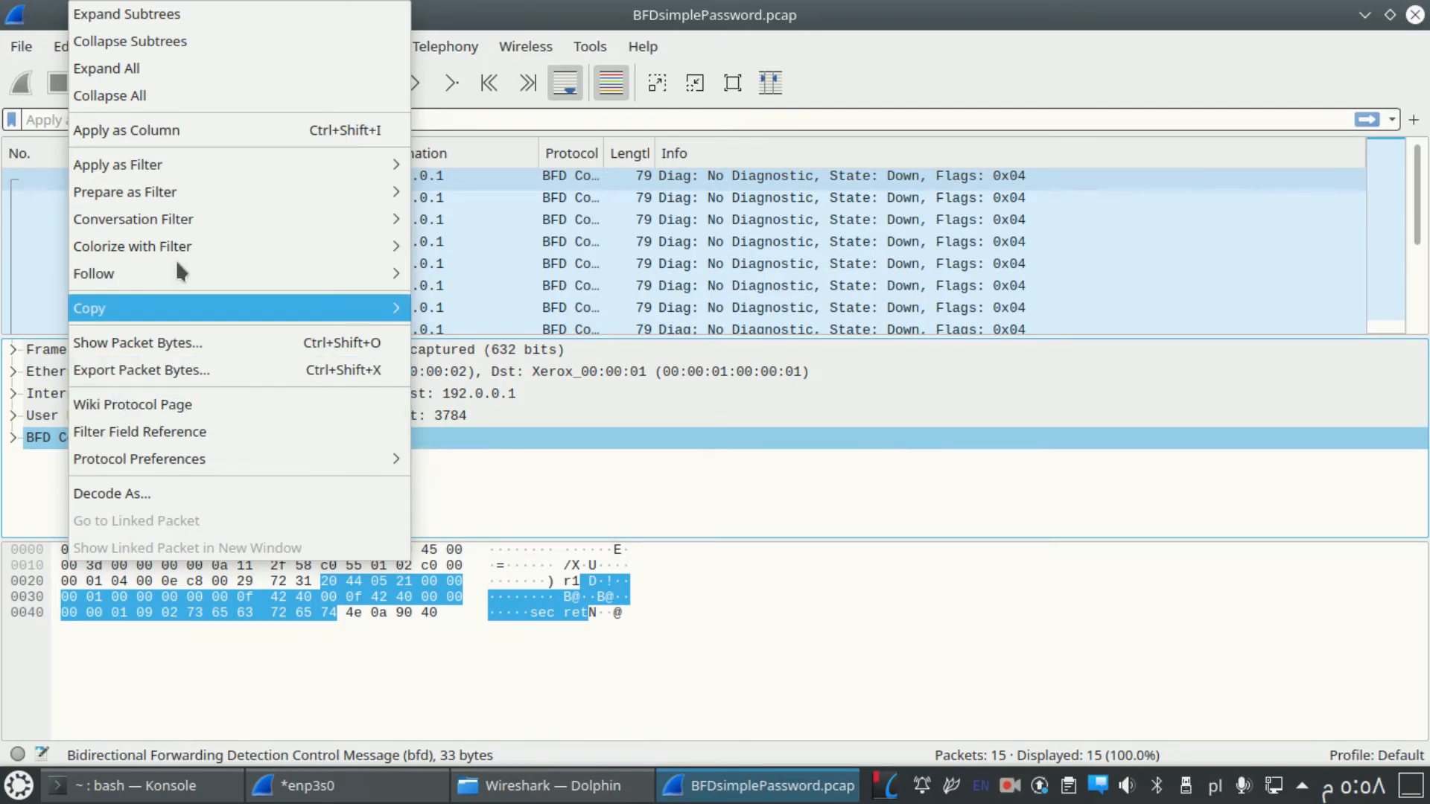
click(171, 70)
Locate and select the Password field under "Authentication: Simple Password" in the BFD Control message
scroll(181, 402, down, 7)
scroll(193, 414, down, 4)
scroll(212, 402, down, 7)
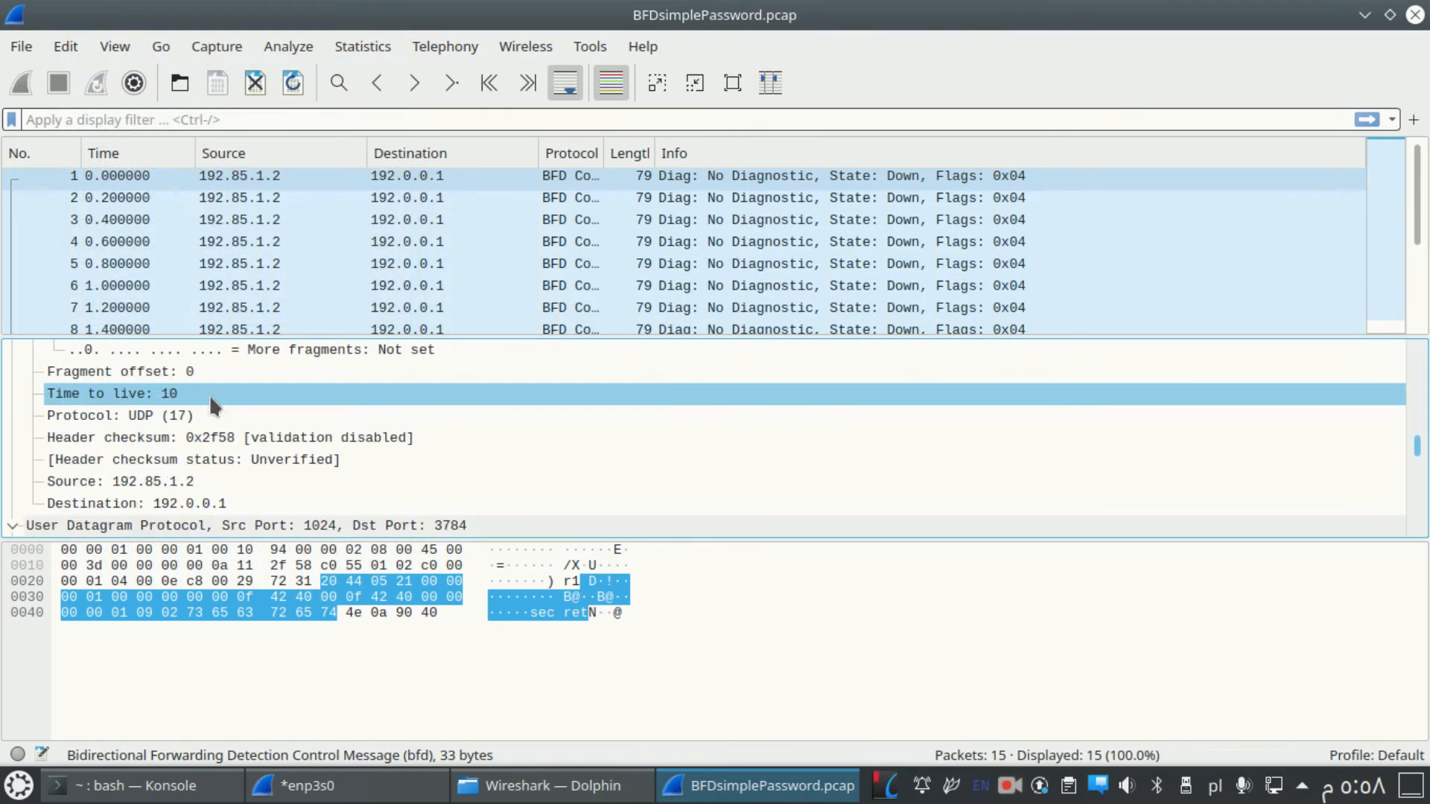
scroll(217, 409, down, 3)
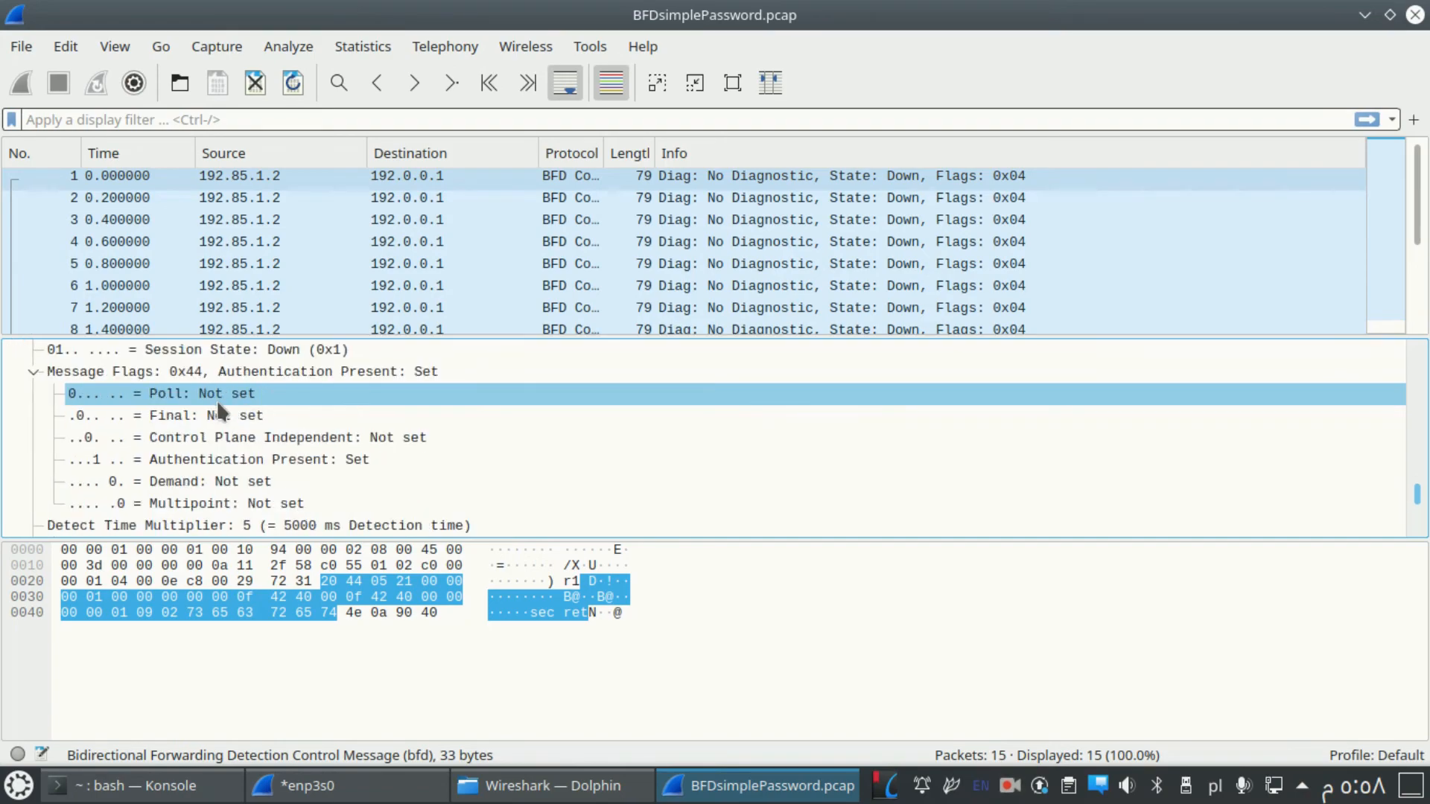
scroll(218, 409, down, 2)
scroll(221, 412, down, 1)
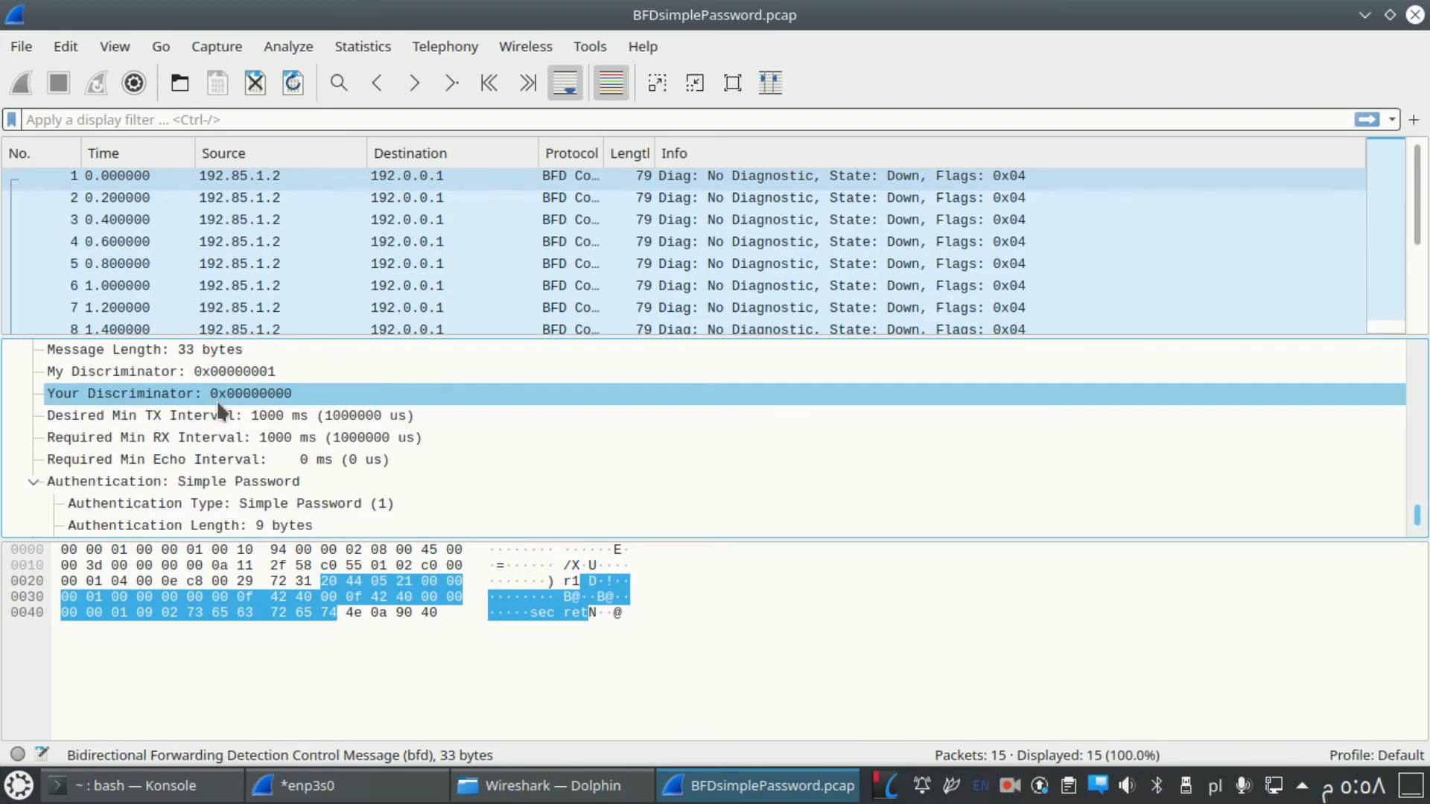
scroll(217, 401, down, 1)
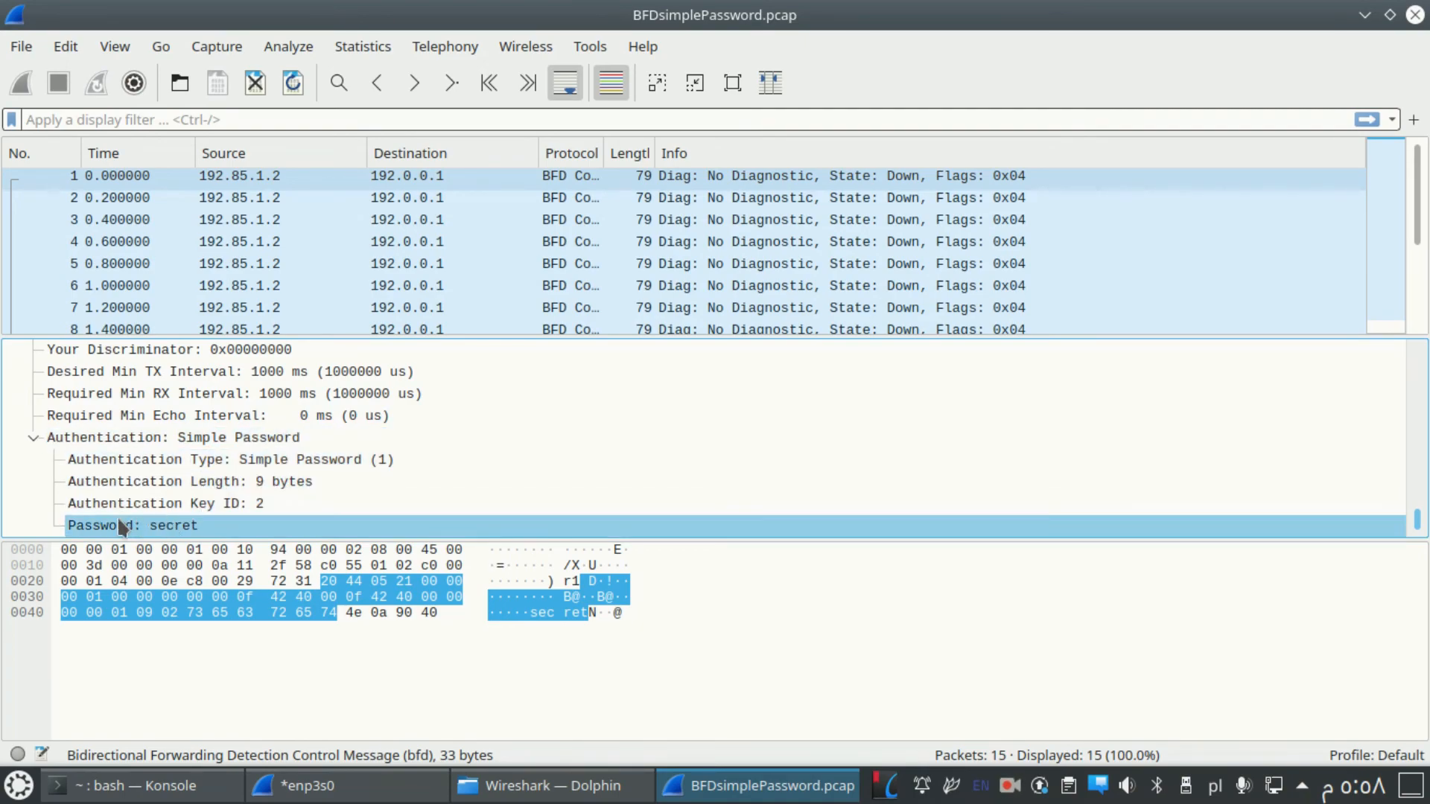
click(151, 526)
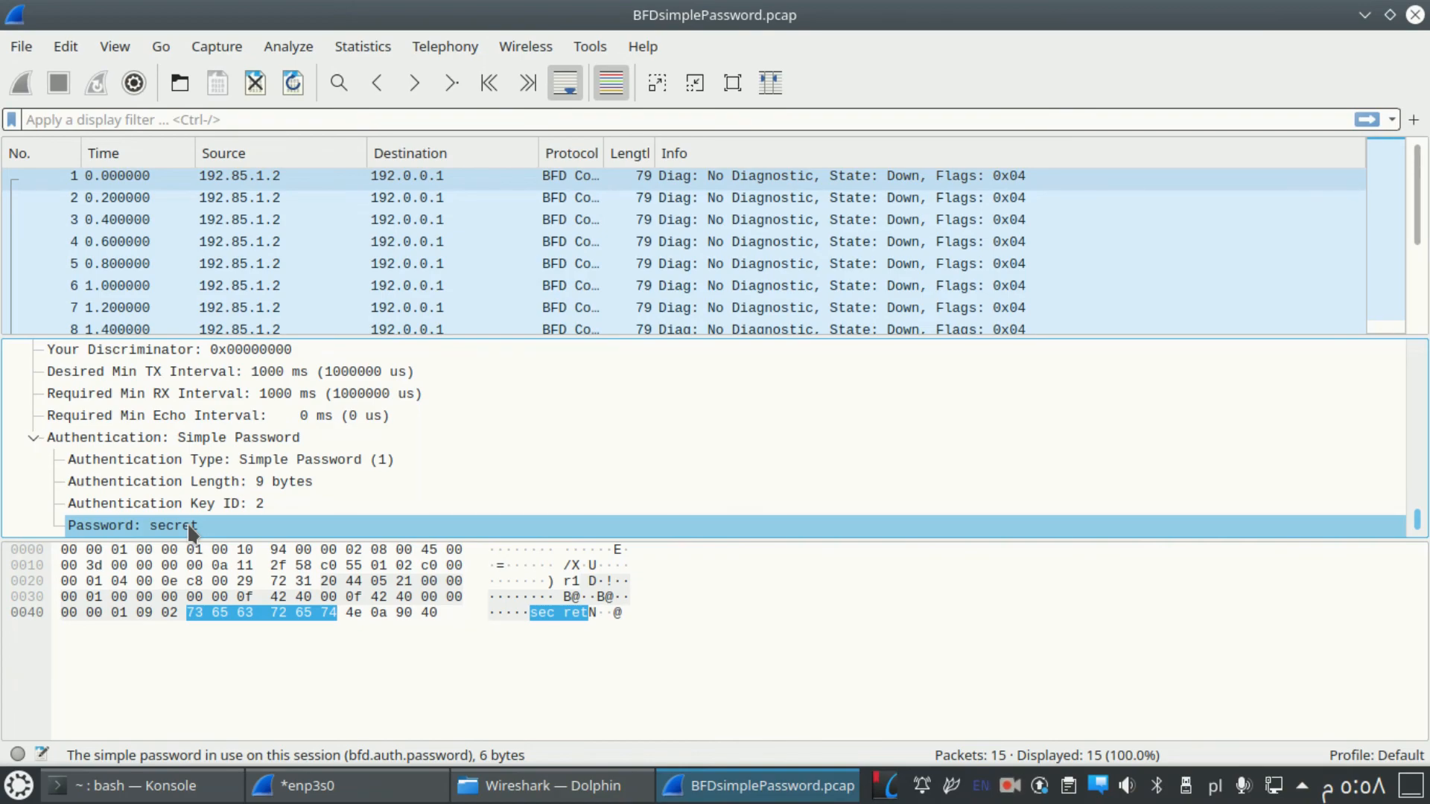
click(191, 528)
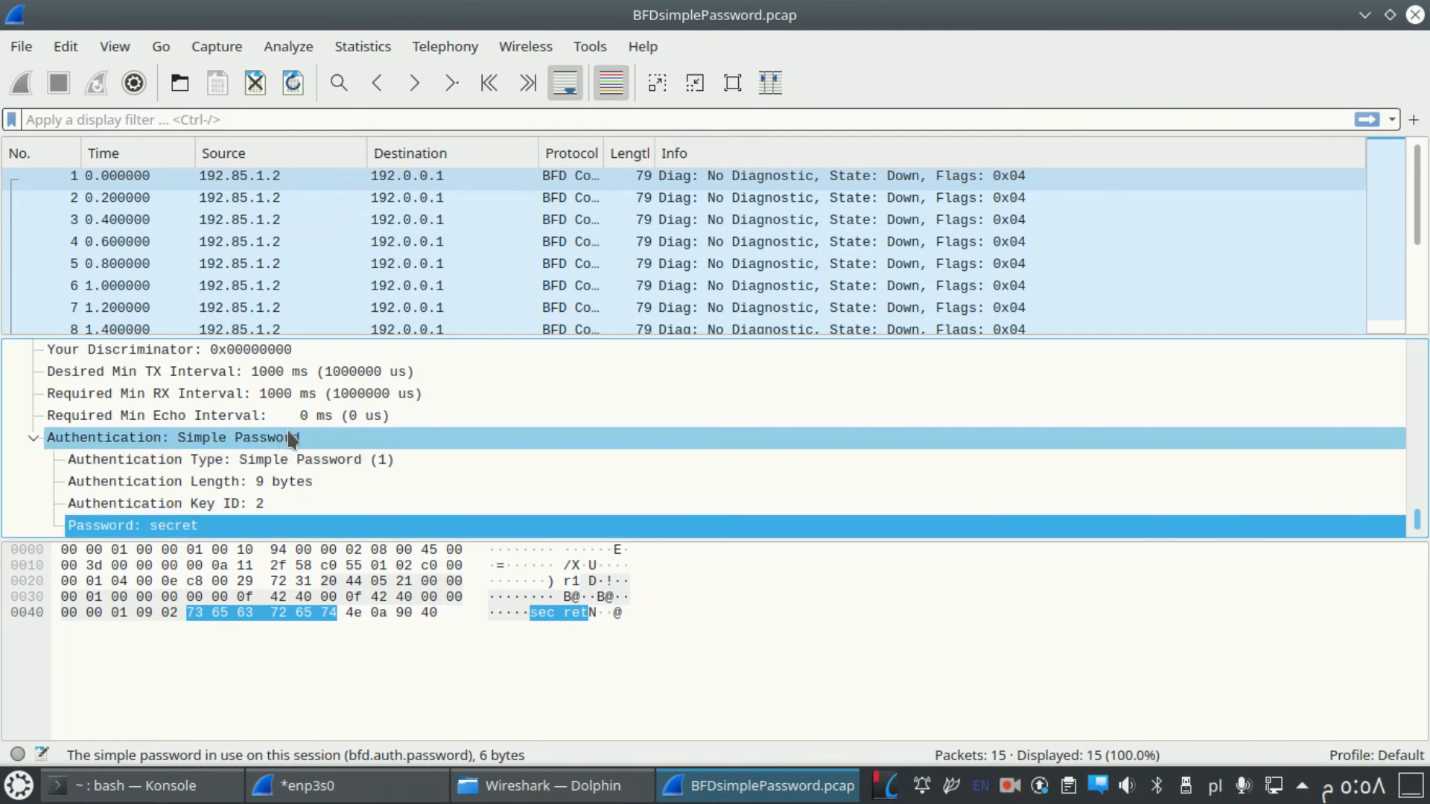